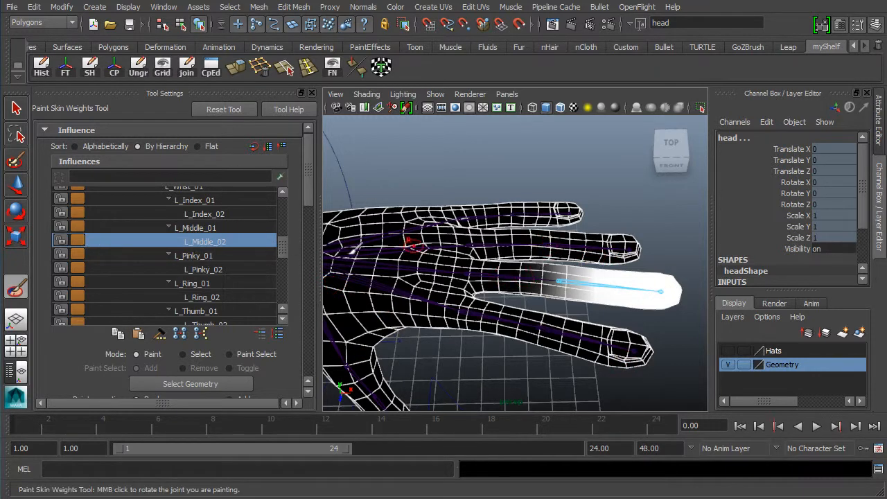
Show L_Middle_01's weights and zoom in on the middle finger
left_click(204, 229)
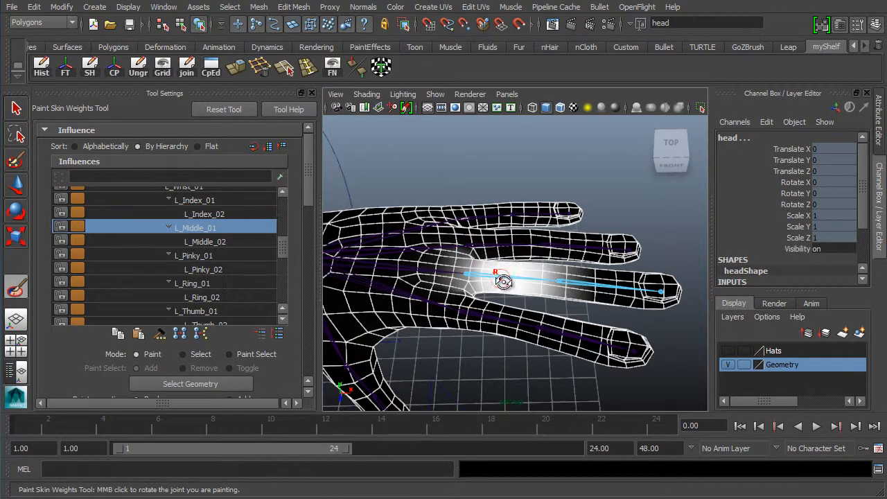
left_click_drag(498, 281, 470, 271, "alt")
middle_click_drag(469, 271, 474, 149, "alt")
right_click_drag(491, 273, 509, 277, "alt")
scroll(471, 248, "down", 4)
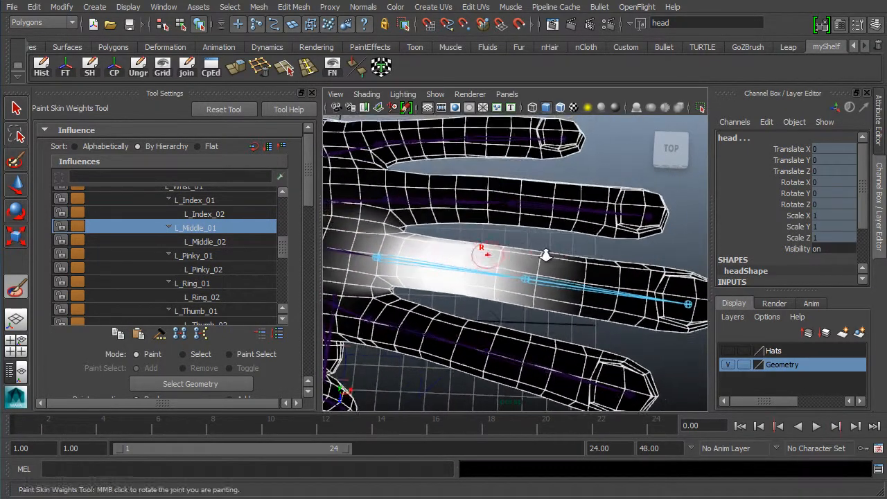
mouse_move(451, 286)
middle_mouse_down("alt")
mouse_move(478, 258)
mouse_move(495, 257)
middle_mouse_up("alt")
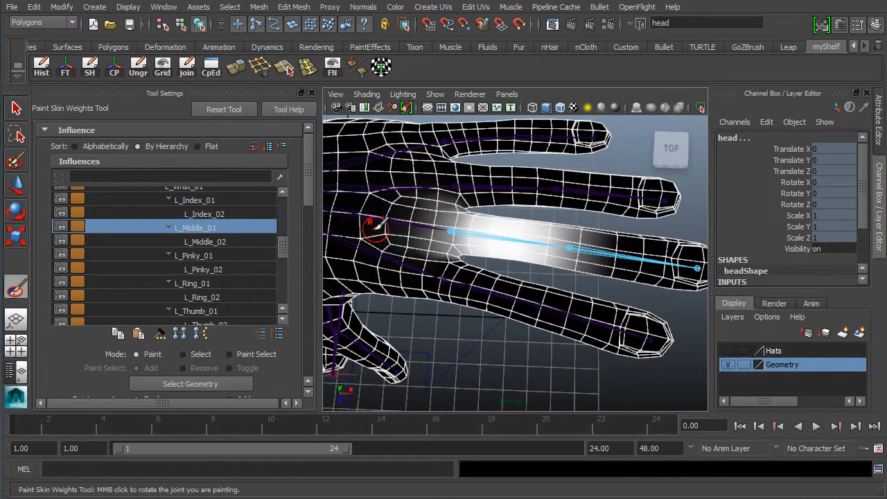
middle_click_drag(517, 309, 491, 312, "alt")
Tumble around the hand to inspect the weights from the front, from above and along the fingers
left_click_drag(491, 298, 347, 277, "alt")
middle_click_drag(437, 222, 451, 251, "alt")
right_click_drag(452, 251, 544, 228, "alt")
right_click_drag(623, 232, 410, 246, "alt")
left_click_drag(415, 250, 548, 194, "alt")
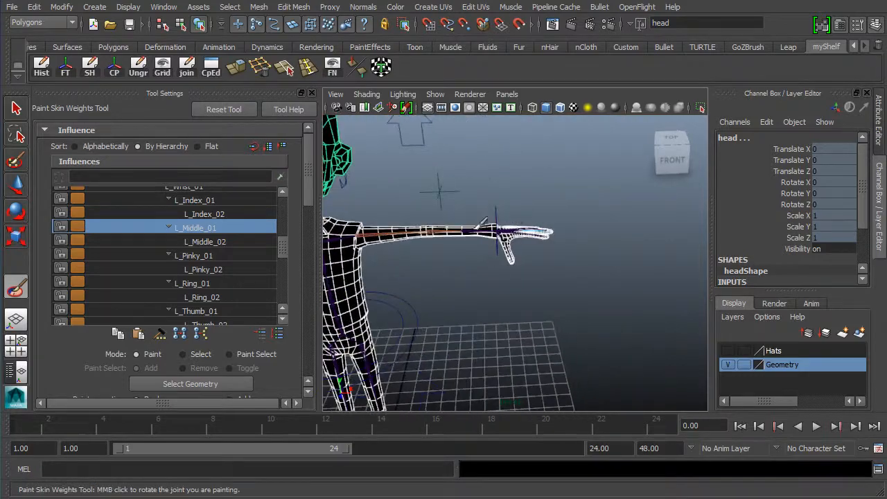
right_click_drag(468, 239, 542, 245, "alt")
left_click_drag(543, 245, 425, 257, "alt")
right_click_drag(420, 258, 509, 231, "alt")
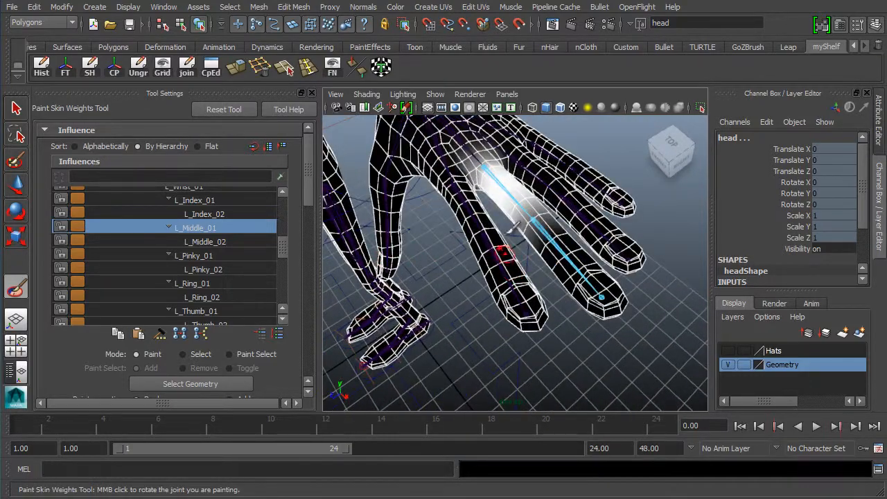
left_click_drag(433, 239, 440, 279, "alt")
right_click_drag(475, 278, 462, 278, "alt")
left_click_drag(473, 277, 505, 280, "alt")
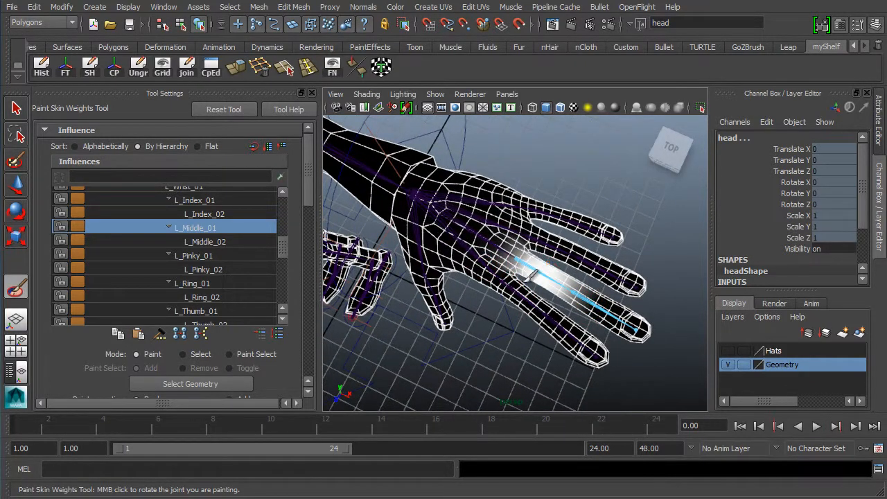
left_click_drag(503, 309, 426, 257, "alt")
middle_click_drag(425, 258, 441, 298, "alt")
right_click_drag(441, 298, 500, 239, "alt")
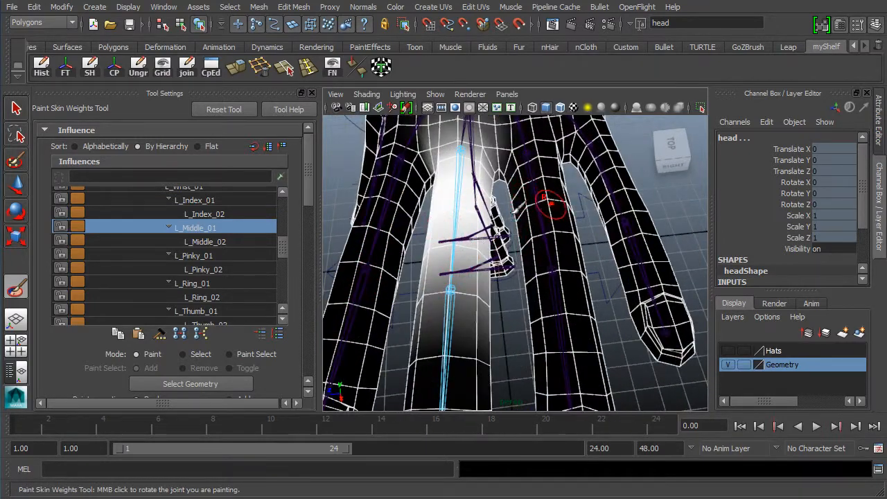
left_click_drag(433, 212, 366, 254, "alt")
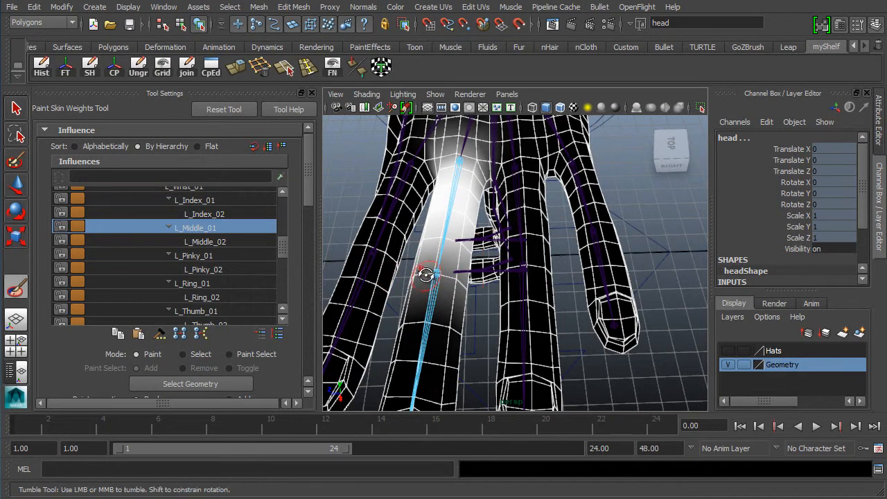
Orbit around the fingers from the side and underneath, then back out to show the forearm
left_click_drag(378, 273, 531, 273, "alt")
scroll(549, 273, "down", 3)
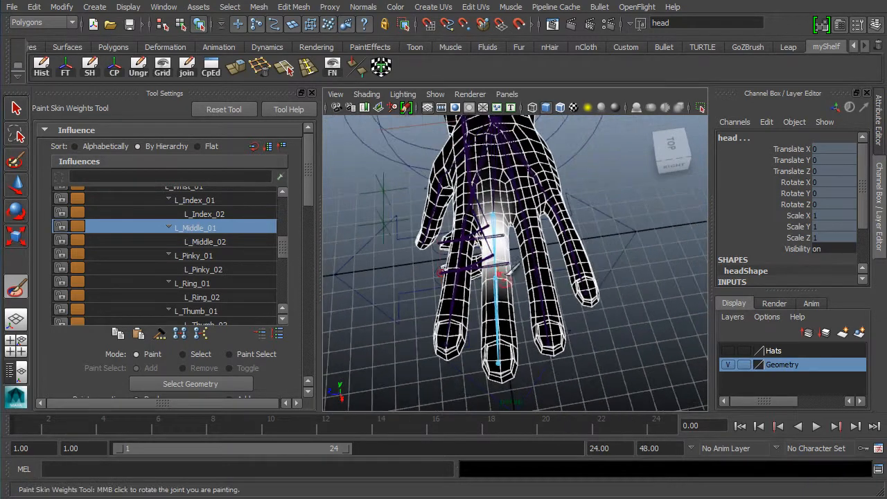
left_click_drag(504, 229, 636, 208, "alt")
middle_click_drag(578, 216, 420, 284, "alt")
scroll(417, 276, "up", 5)
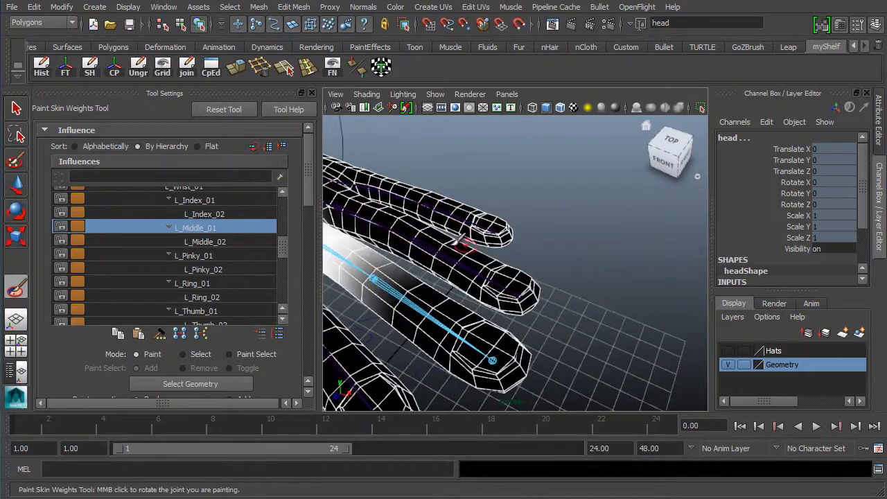
scroll(488, 282, "down", 3)
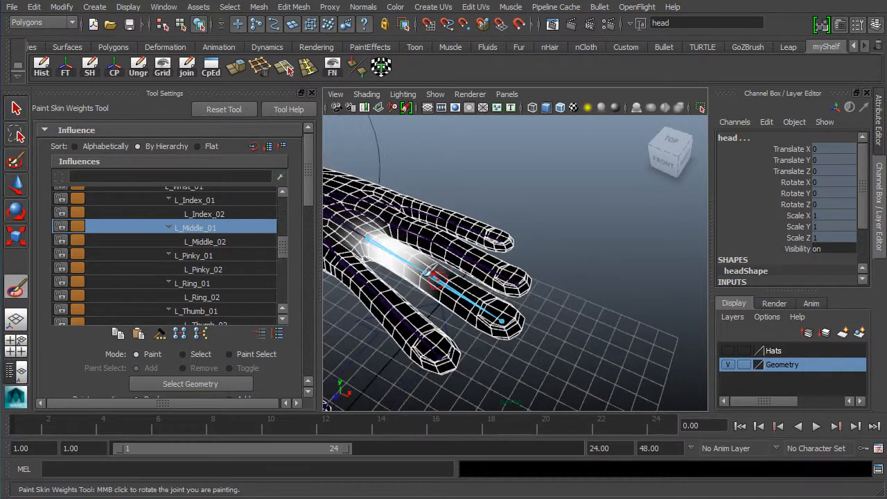
left_click_drag(426, 301, 474, 270, "alt")
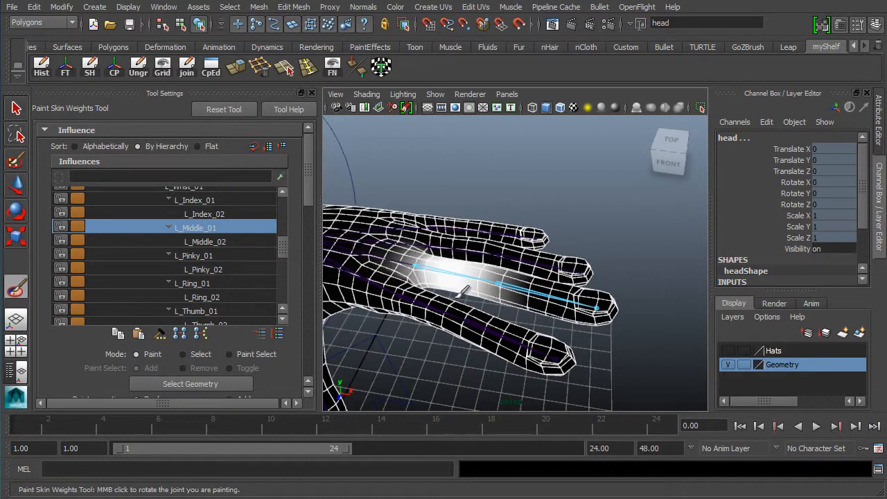
mouse_move(453, 313)
left_mouse_down("alt")
mouse_move(461, 257)
mouse_move(430, 319)
mouse_move(449, 320)
left_mouse_up("alt")
scroll(472, 302, "up", 5)
left_click_drag(533, 318, 388, 319, "alt")
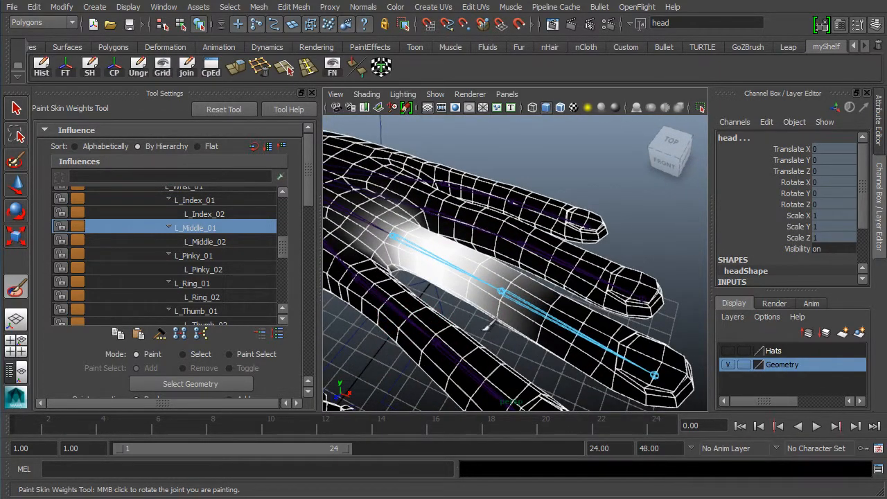
scroll(485, 327, "down", 6)
left_click_drag(430, 300, 489, 298, "alt")
right_click_drag(490, 291, 446, 287, "alt")
middle_click_drag(388, 286, 542, 260, "alt")
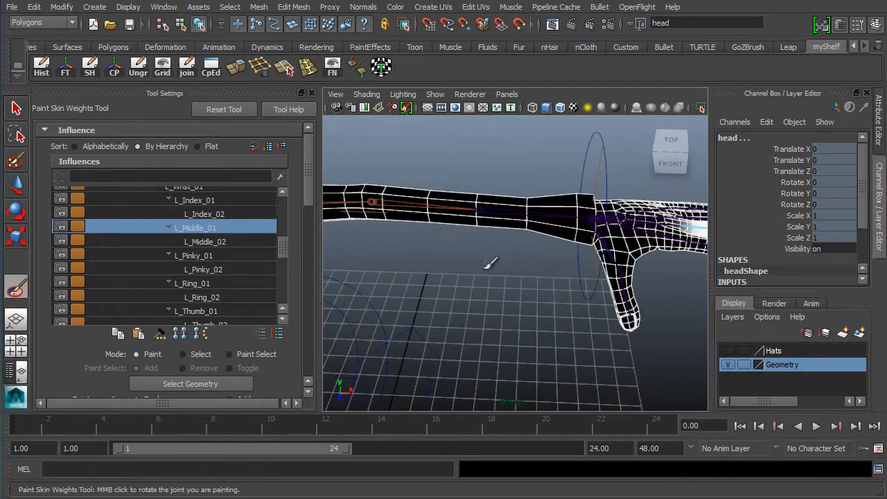
mouse_move(305, 194)
left_mouse_down()
mouse_move(305, 249)
mouse_move(304, 235)
left_mouse_up()
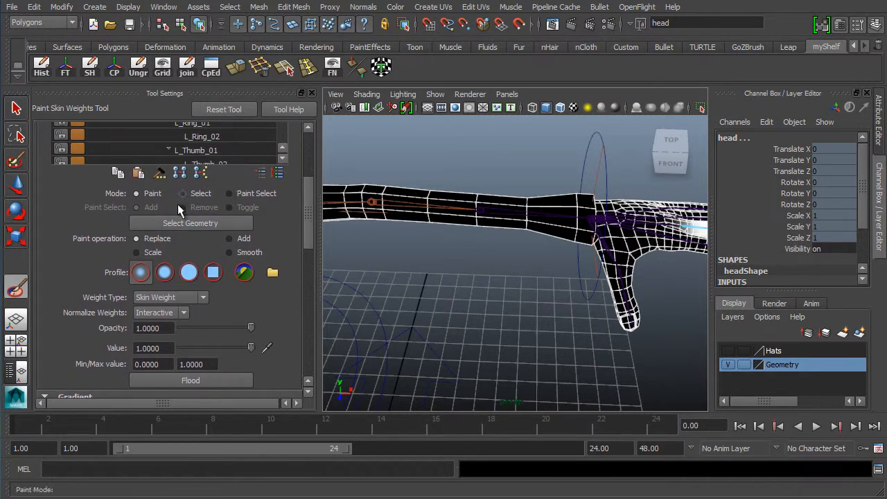
Float and re-dock the Tool Settings panel, then frame the hand closer
double_click(157, 97)
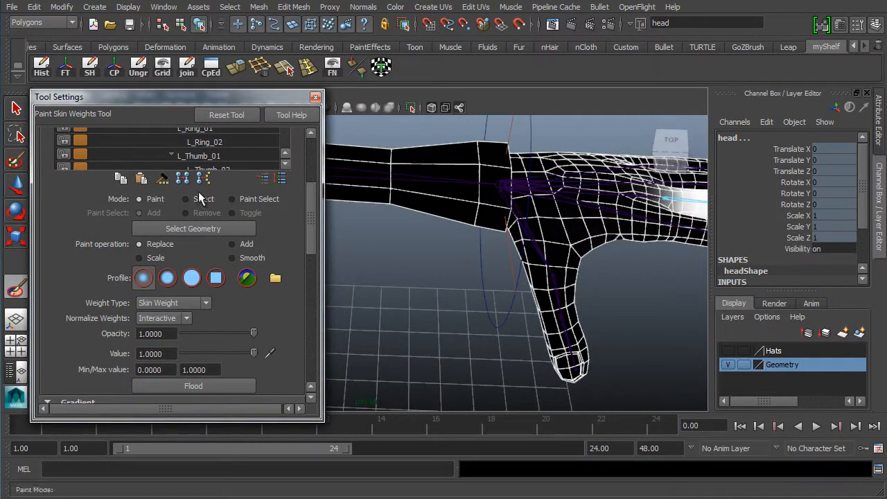
left_click_drag(182, 98, 37, 117)
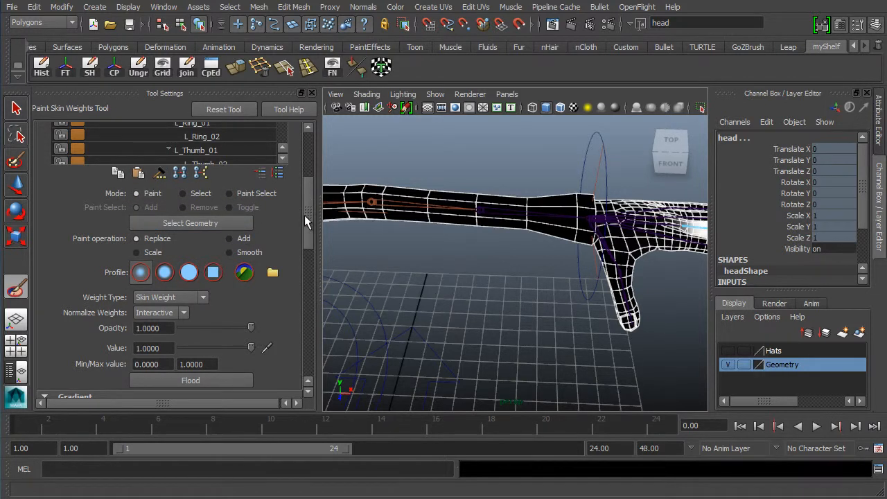
left_click_drag(305, 215, 306, 214)
middle_click_drag(492, 254, 473, 253, "alt")
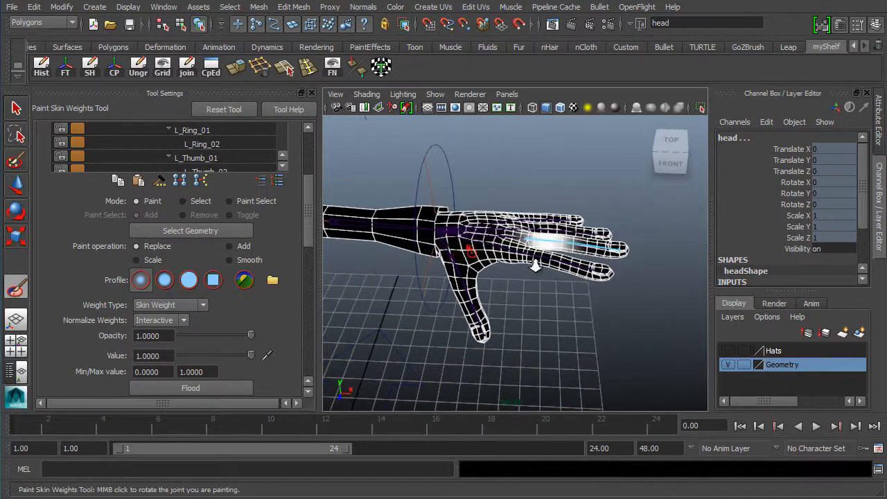
right_click_drag(535, 267, 580, 270, "alt")
middle_click_drag(487, 268, 468, 306, "alt")
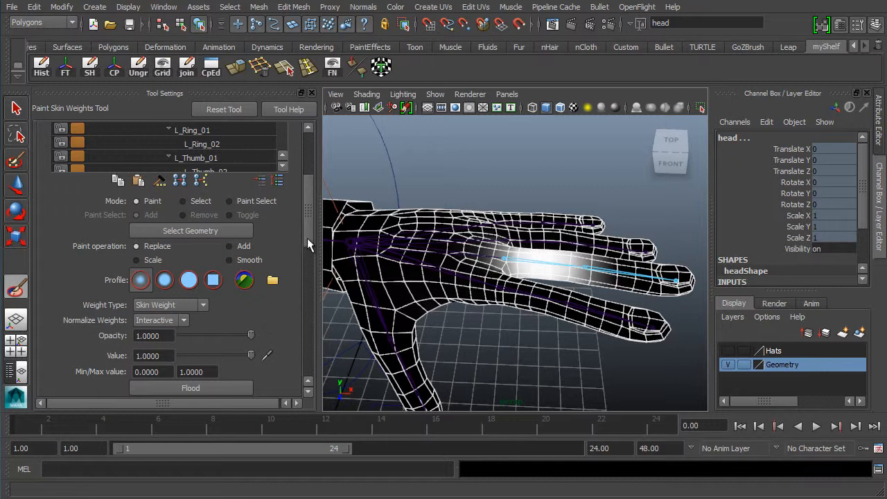
mouse_move(307, 238)
left_mouse_down()
mouse_move(307, 298)
mouse_move(316, 211)
left_mouse_up()
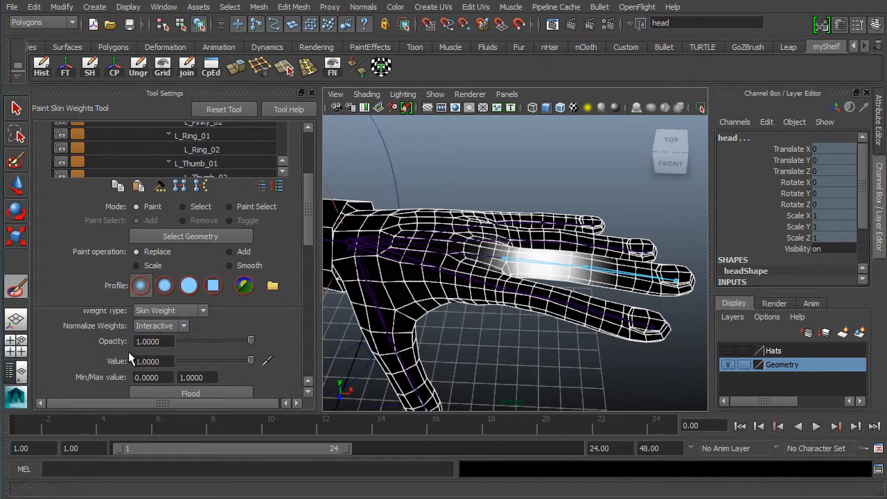
Paint L_Middle_01 at Replace value 1.0000 onto the middle finger base
left_click(163, 360)
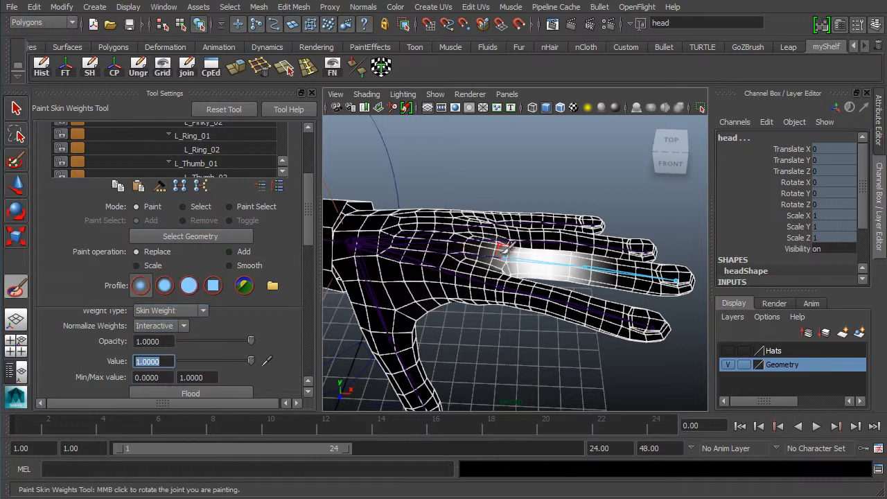
middle_click_drag(501, 257, 474, 274, "alt")
right_click_drag(474, 274, 490, 262, "alt")
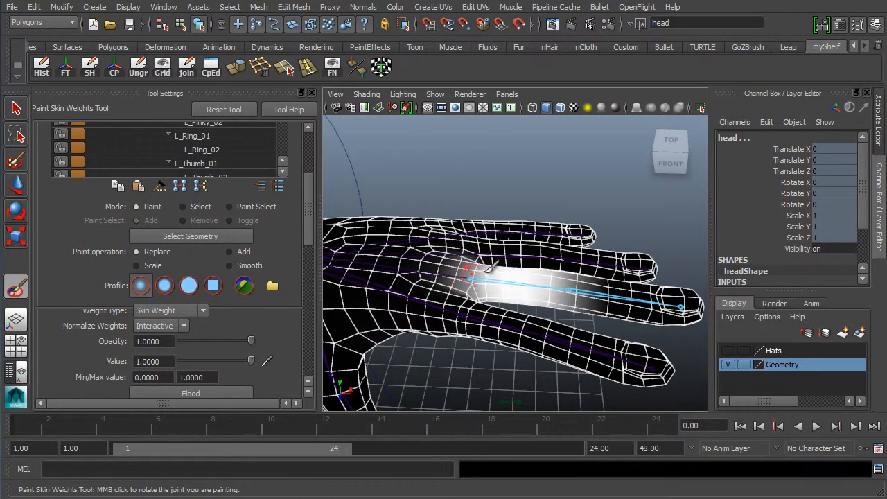
left_click(475, 283)
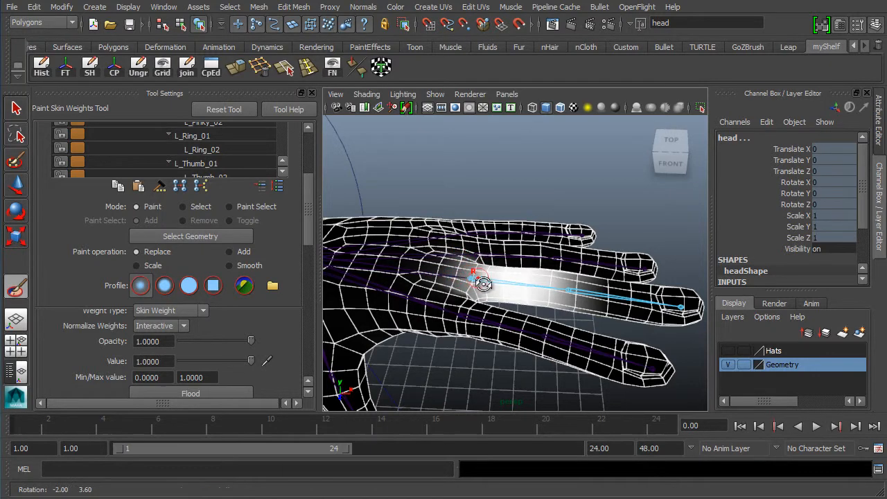
left_click_drag(484, 284, 468, 299, "alt")
middle_click_drag(466, 283, 444, 230, "alt")
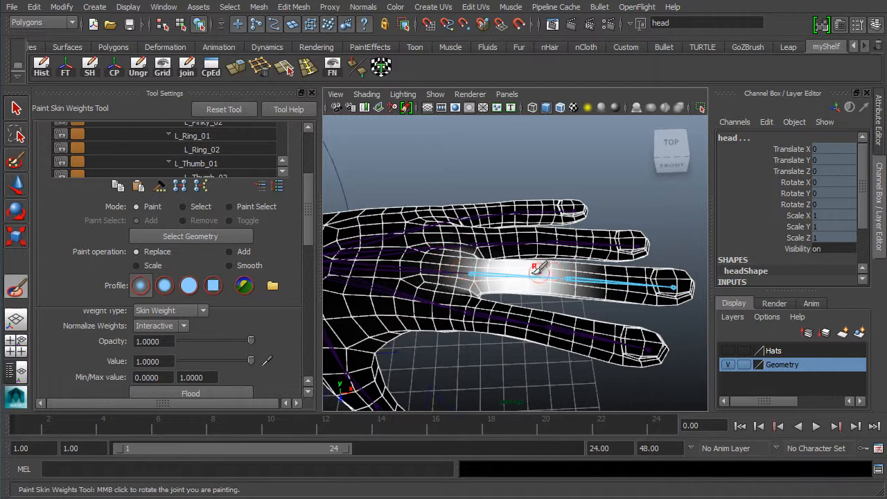
scroll(310, 251, "down", 2)
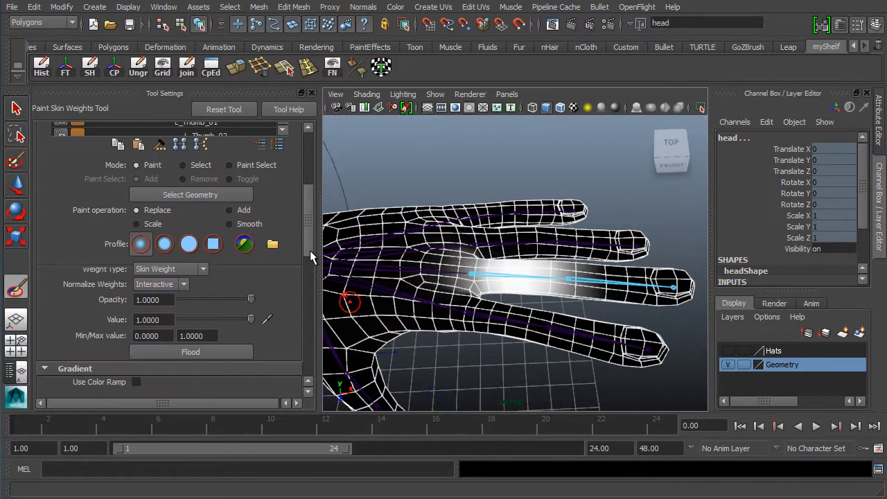
Extend L_Middle_01's white weight along the middle finger to its middle joint, then zoom in to check
scroll(309, 251, "up", 1)
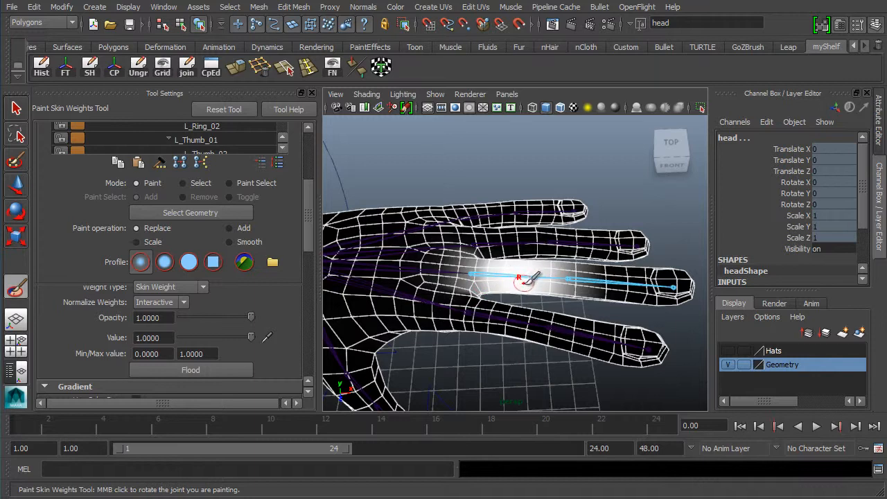
left_click_drag(524, 280, 581, 275)
right_click_drag(449, 298, 484, 303, "alt")
middle_click_drag(511, 303, 469, 296, "alt")
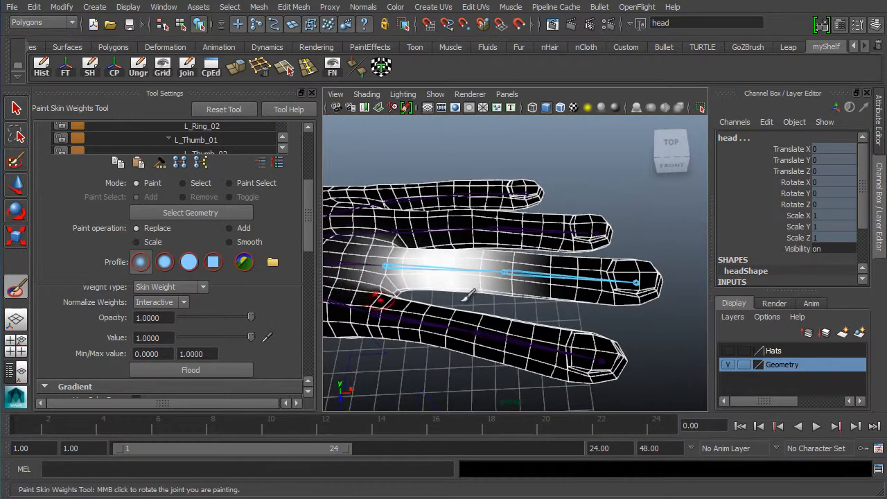
right_click_drag(469, 297, 511, 287, "alt")
middle_click_drag(540, 273, 580, 259, "alt")
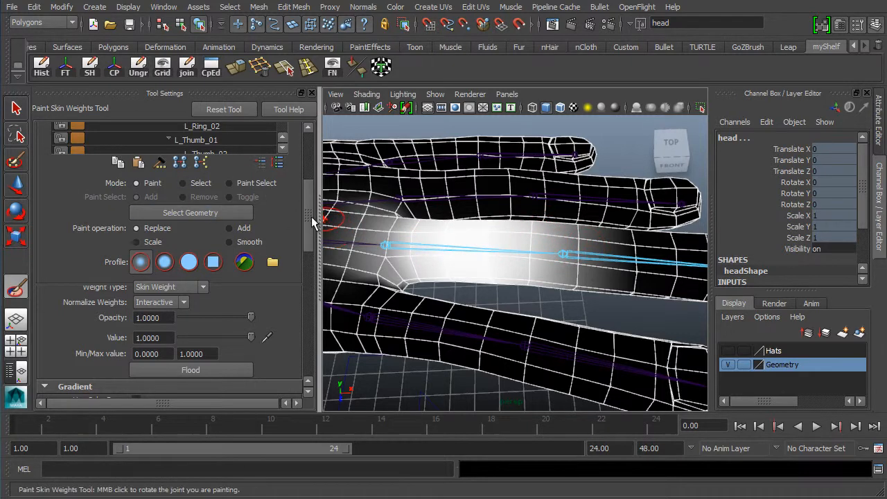
Toggle the displayed influence between L_Middle_02 and L_Middle_01, ending on L_Middle_02
scroll(312, 198, "up", 5)
left_click(230, 216)
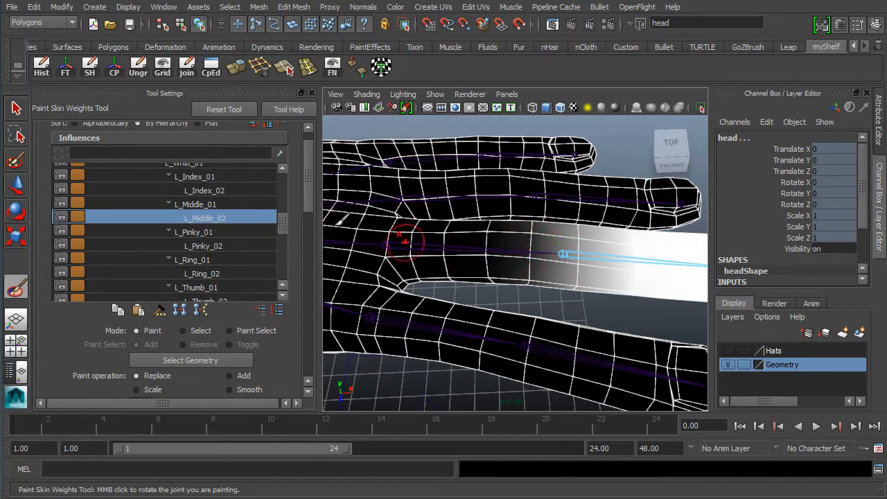
left_click(238, 205)
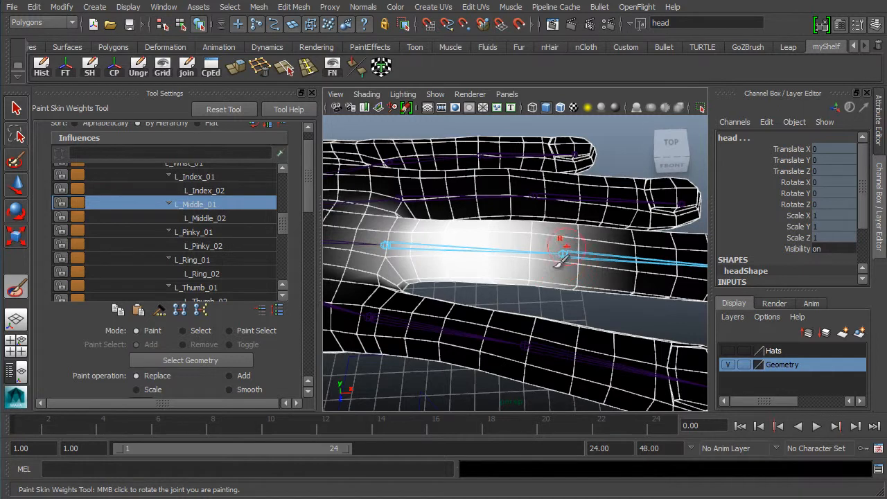
left_click(236, 216)
middle_click_drag(537, 242, 500, 263, "alt")
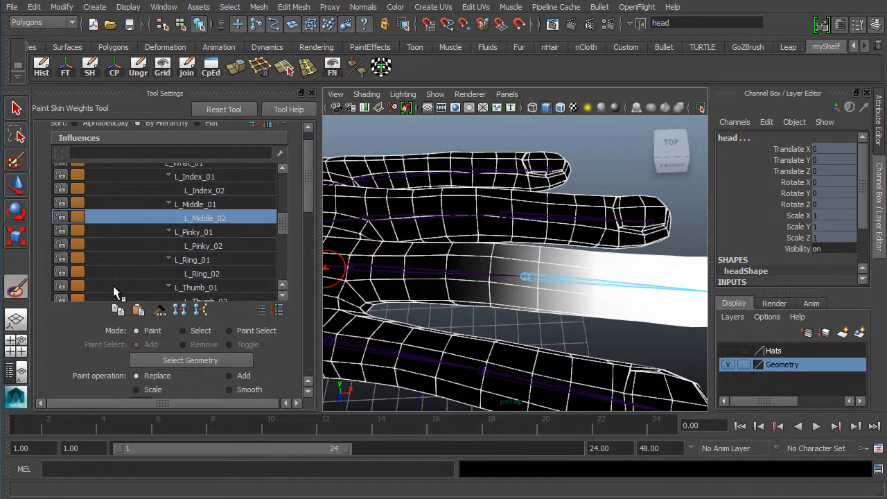
Cycle the tool mode through Select and Paint Select, then back to Paint
left_click(198, 331)
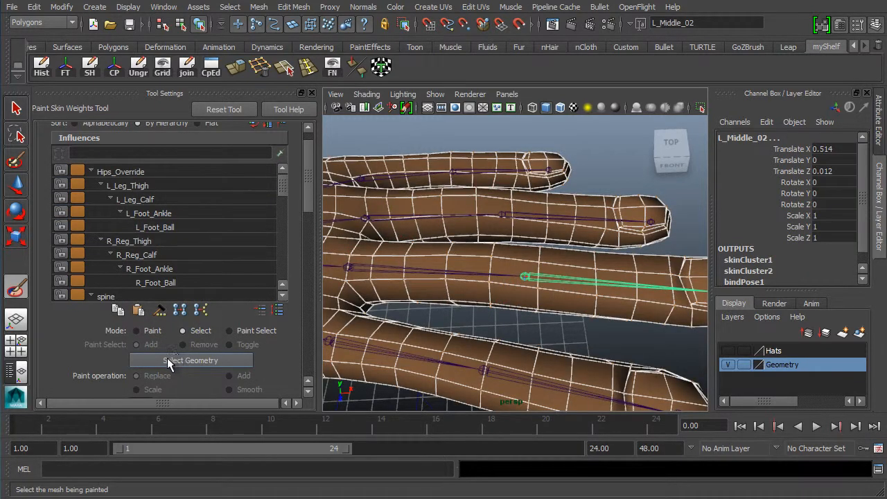
left_click(239, 330)
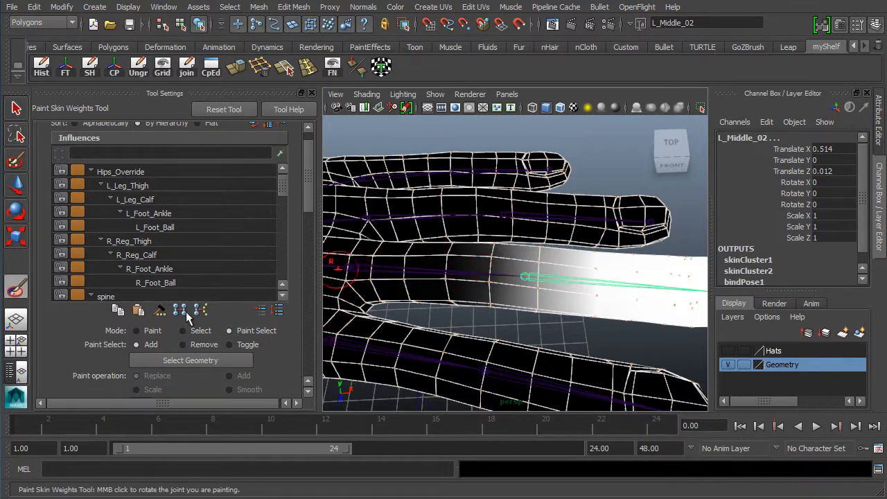
left_click(154, 331)
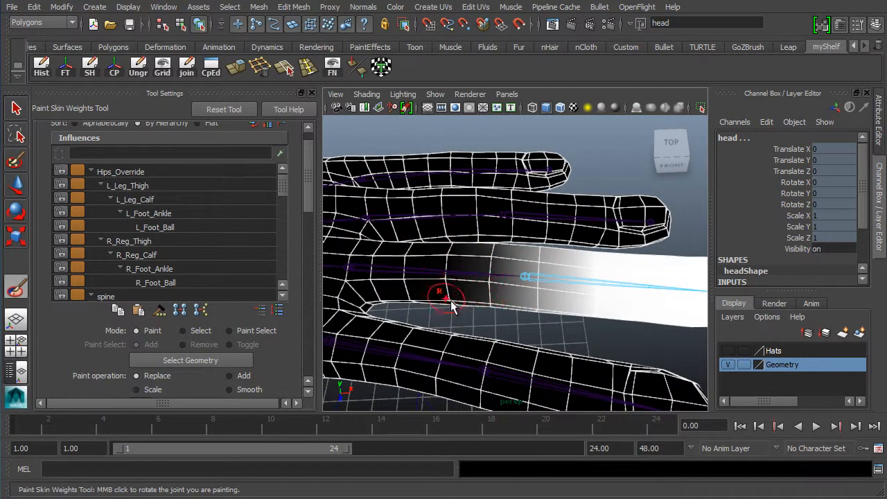
Reframe the hand and bring up the Profile, Opacity and Value options, selecting Value 1.0000
middle_click_drag(440, 297, 444, 300, "alt")
right_click_drag(443, 296, 416, 295, "alt")
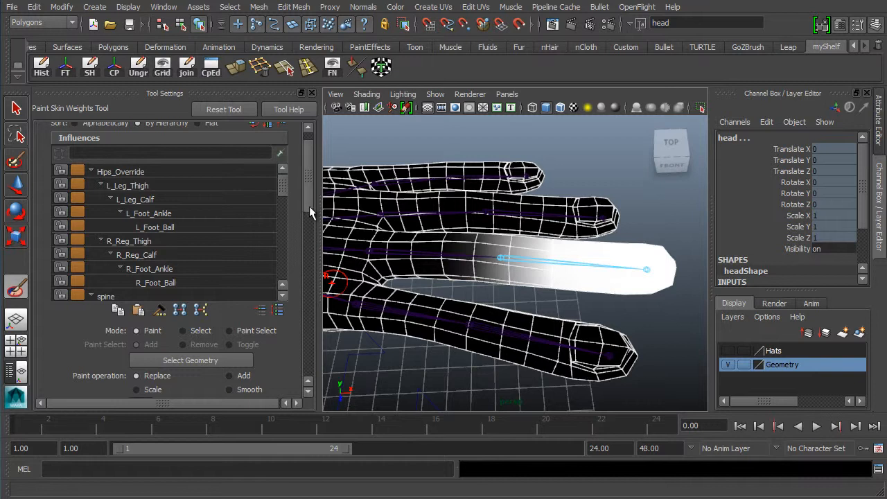
left_click_drag(309, 206, 305, 246)
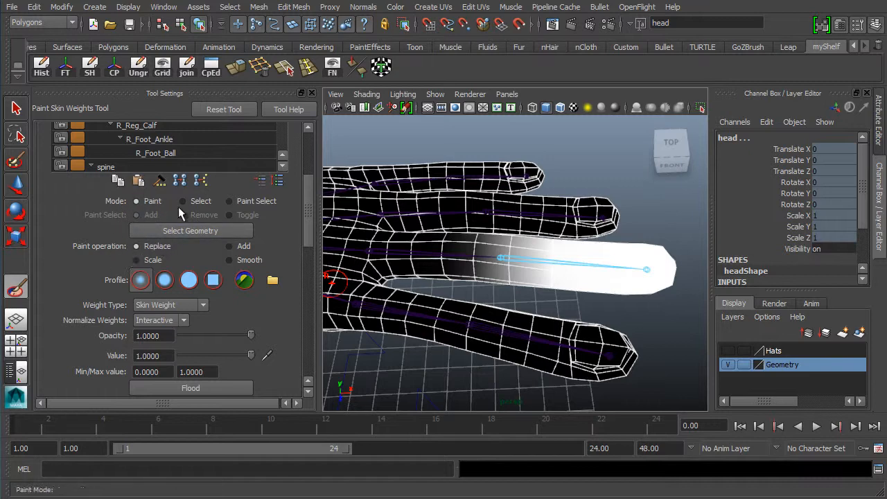
right_click_drag(501, 262, 469, 261, "alt")
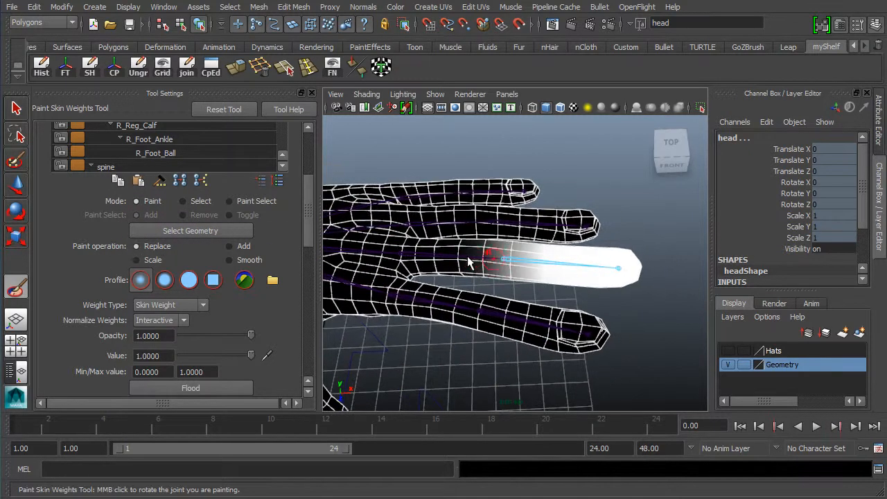
middle_click_drag(469, 261, 485, 260, "alt")
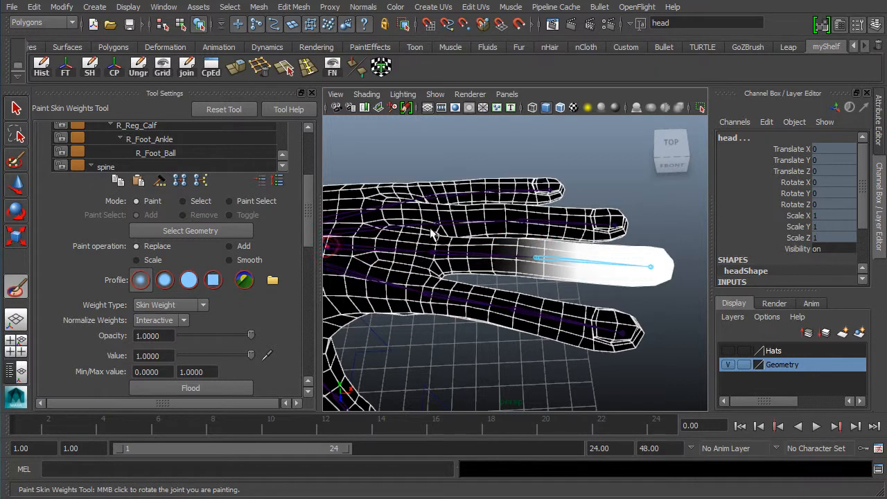
scroll(468, 263, "up", 3)
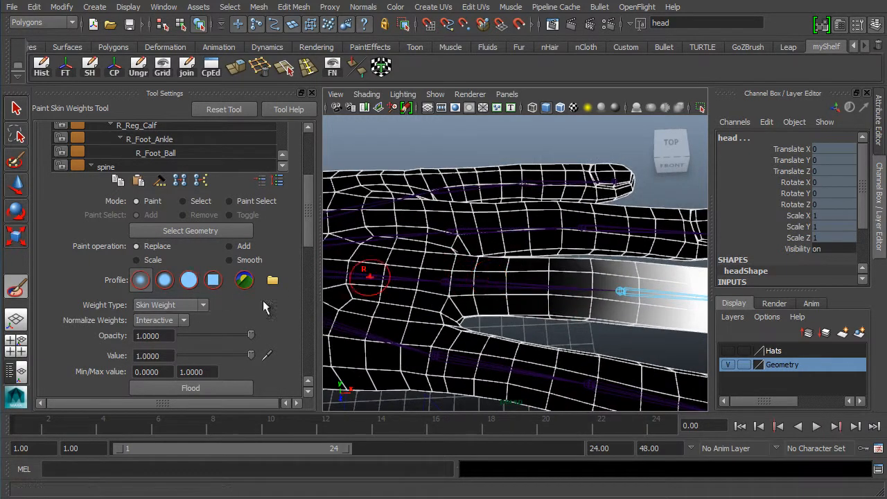
double_click(169, 358)
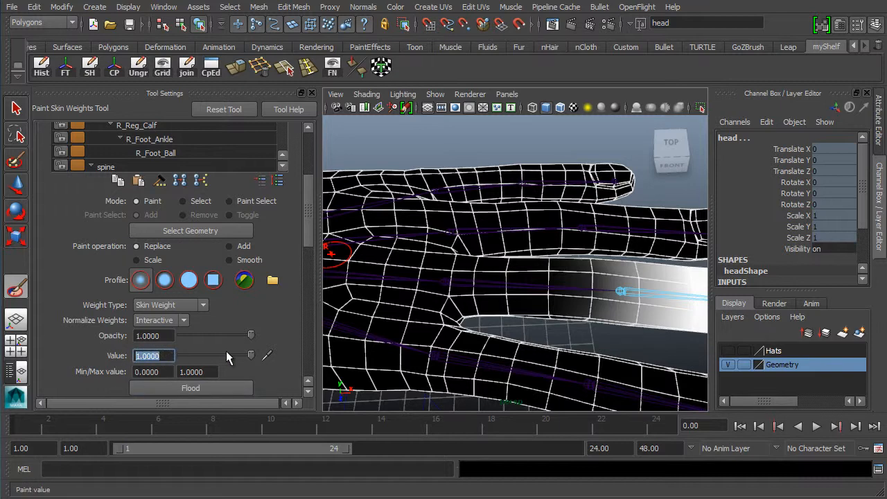
Set the paint value to 0 and pan toward the fingertips
type("0")
key("Return")
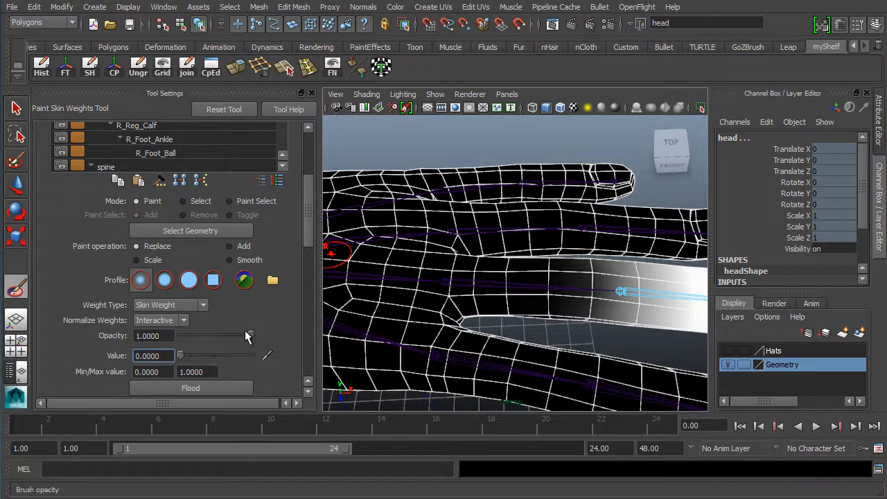
middle_click_drag(624, 289, 514, 305, "alt")
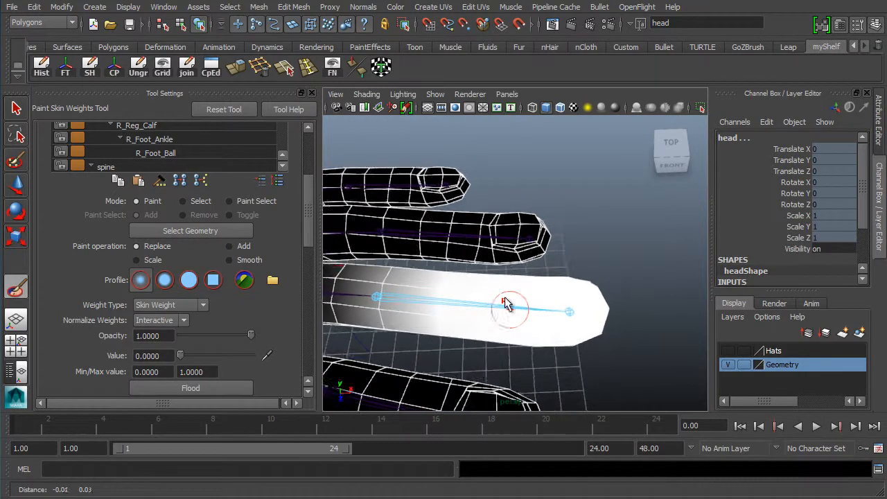
left_click(151, 357)
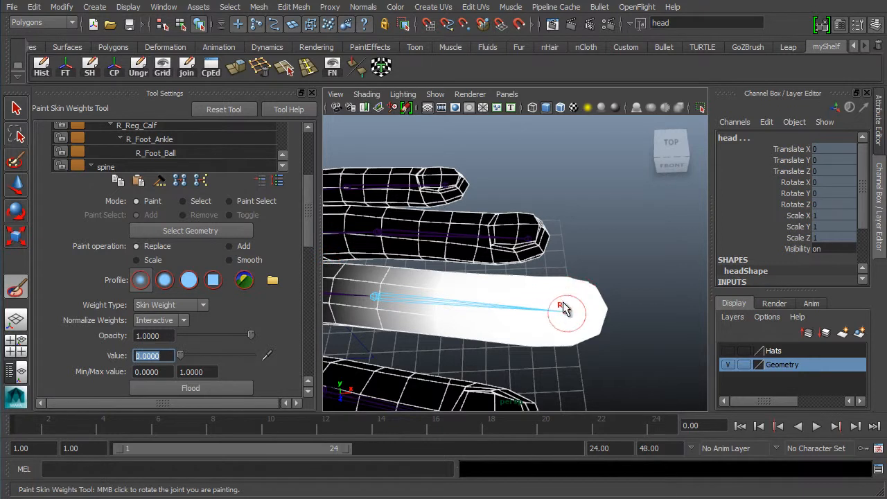
Paint zero weight over the middle fingertip around its end joint, then reframe the fingers
left_click_drag(562, 307, 563, 324)
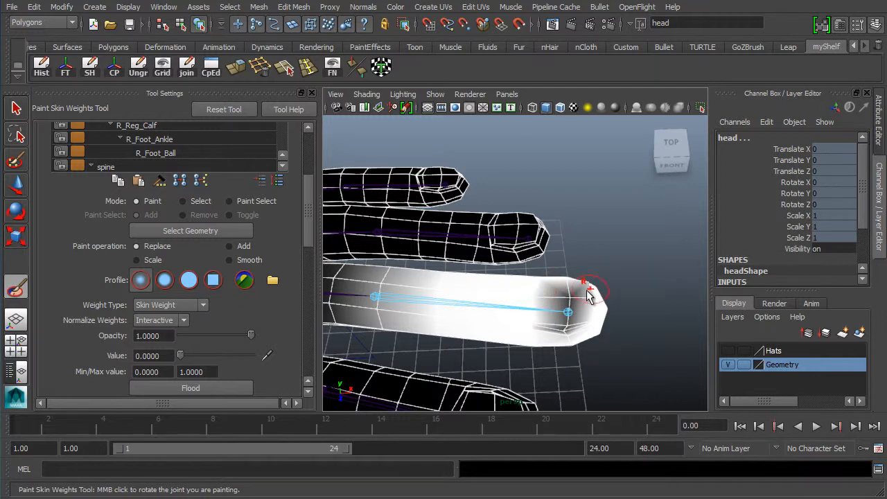
mouse_move(569, 291)
left_mouse_down()
mouse_move(571, 305)
mouse_move(580, 285)
left_mouse_up()
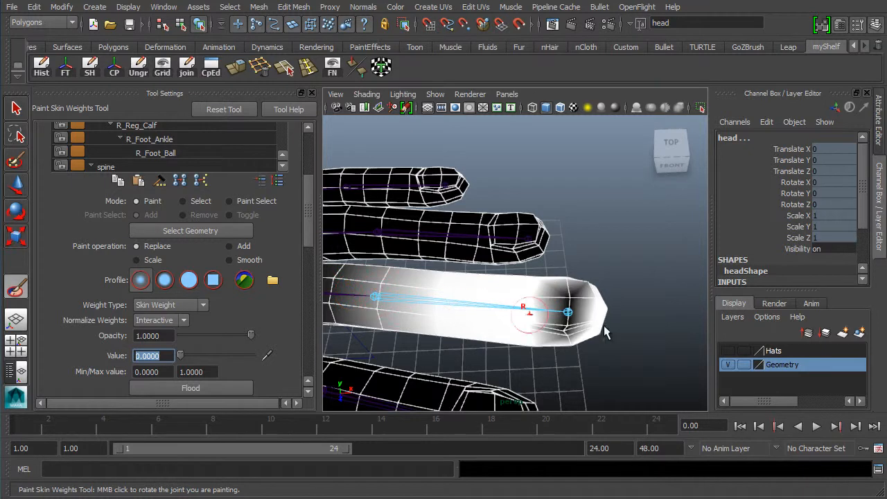
left_click_drag(564, 326, 582, 299)
mouse_move(572, 298)
left_mouse_down()
mouse_move(561, 311)
mouse_move(568, 307)
mouse_move(564, 330)
mouse_move(564, 300)
mouse_move(571, 310)
mouse_move(572, 297)
mouse_move(552, 315)
mouse_move(587, 304)
left_mouse_up()
middle_click_drag(552, 317, 552, 254, "alt")
right_click_drag(594, 283, 529, 283, "alt")
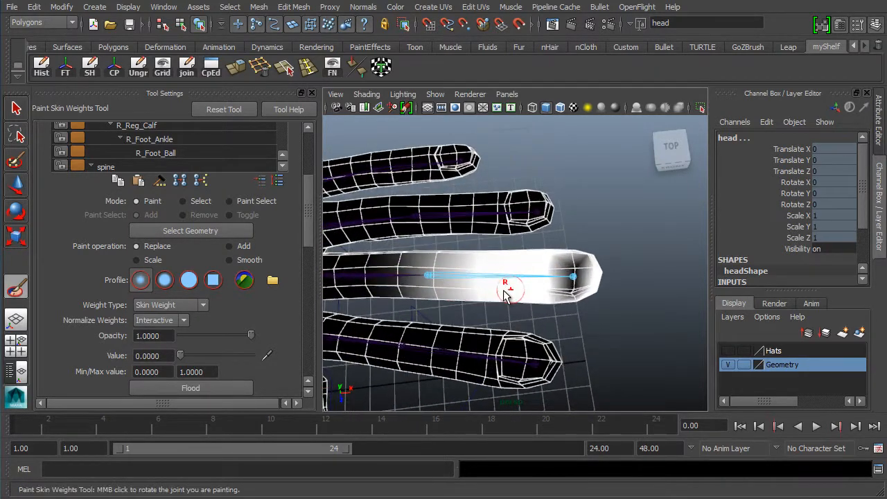
left_click_drag(503, 288, 503, 271, "alt")
Test-bend the L_Middle_02 joint by rotating it, then undo the rotation and selection
left_click(16, 184)
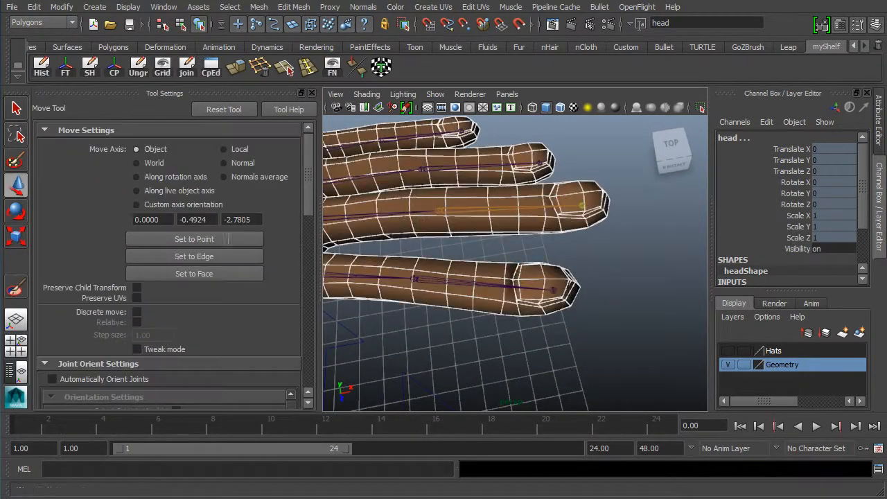
left_click(485, 210)
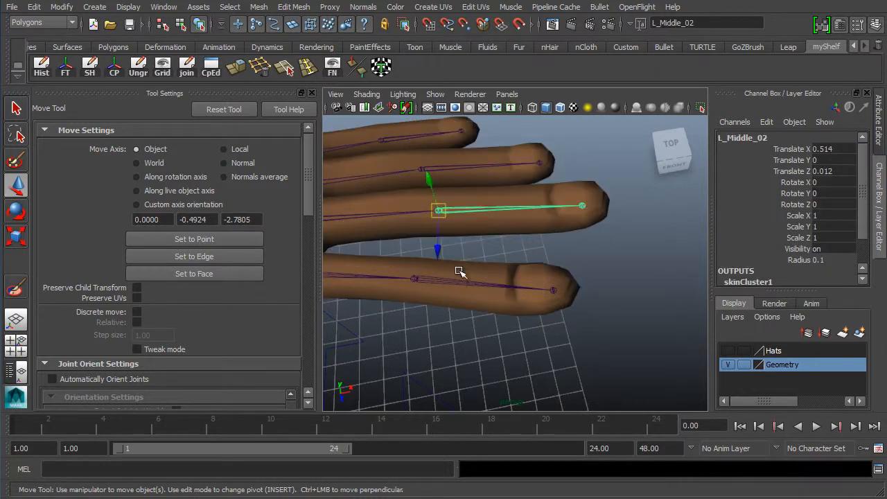
key("e")
mouse_move(476, 234)
left_mouse_down()
mouse_move(509, 197)
mouse_move(675, 307)
mouse_move(719, 300)
mouse_move(554, 250)
mouse_move(547, 235)
mouse_move(548, 249)
mouse_move(481, 211)
mouse_move(464, 175)
mouse_move(483, 249)
mouse_move(457, 181)
mouse_move(459, 198)
mouse_move(491, 321)
mouse_move(584, 202)
mouse_move(463, 269)
mouse_move(463, 230)
left_mouse_up()
key("ctrl+z")
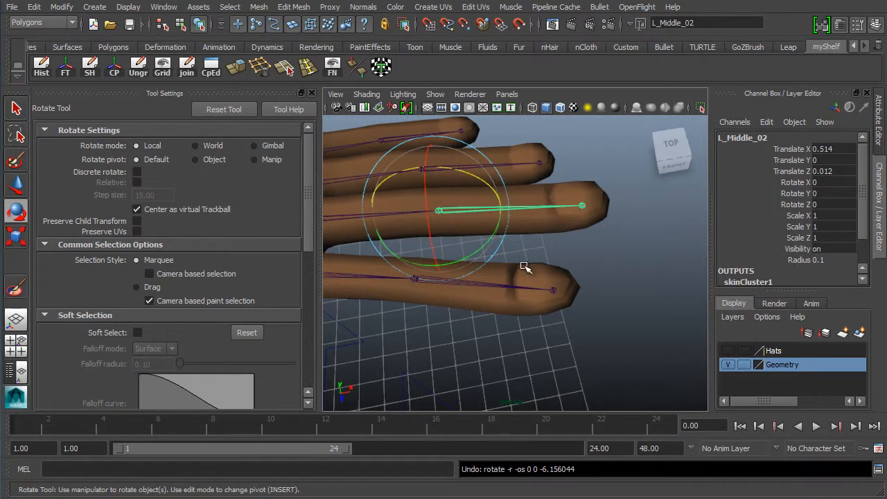
key("ctrl+z")
key("ctrl+z")
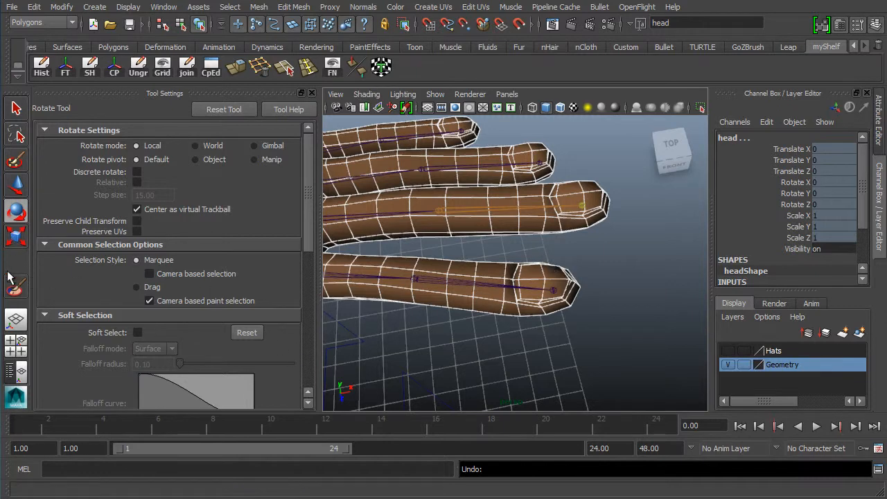
Return to the Paint Skin Weights tool and orbit down over the fingers
left_click(15, 287)
left_click_drag(519, 225, 530, 319, "alt")
left_click_drag(514, 285, 521, 279, "alt")
right_click_drag(521, 278, 549, 275, "alt")
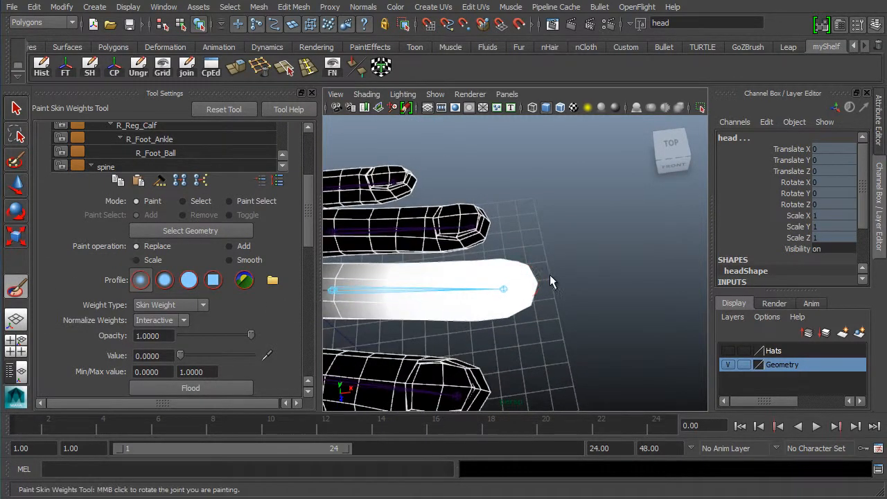
With the third brush profile, paint zero weight over the middle fingertip and its end joint
middle_click_drag(463, 298, 479, 276, "alt")
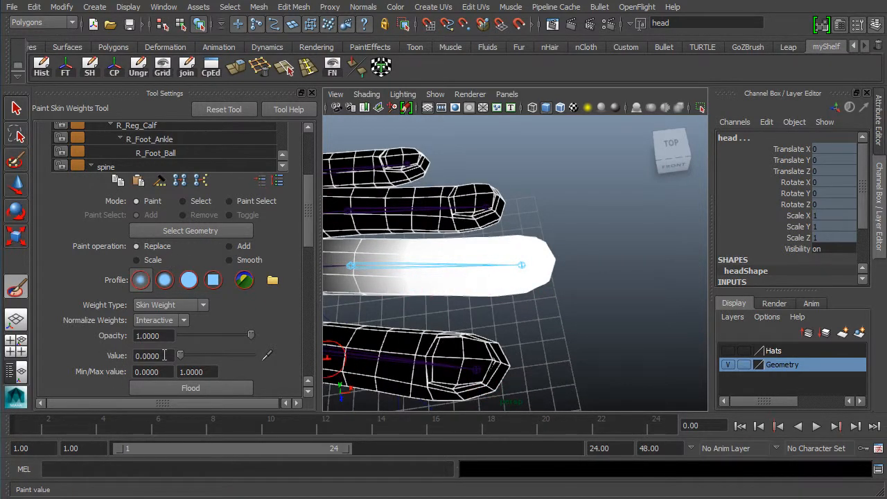
left_click_drag(165, 355, 60, 339)
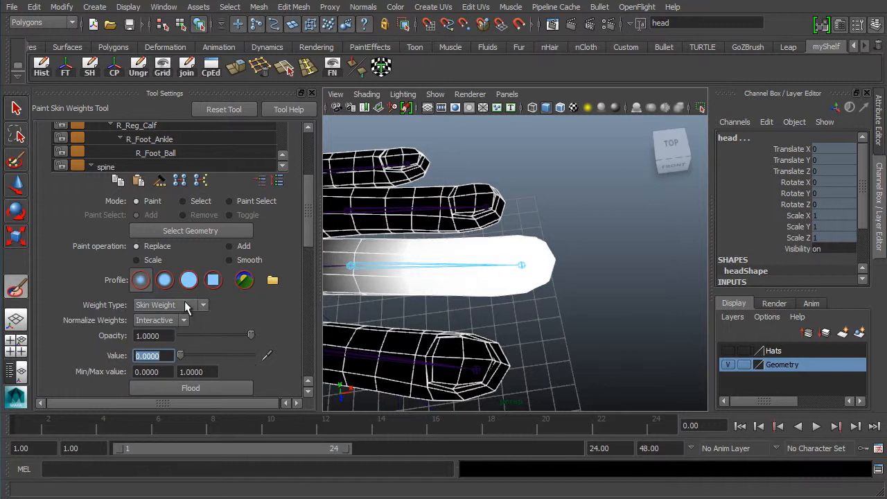
left_click(189, 280)
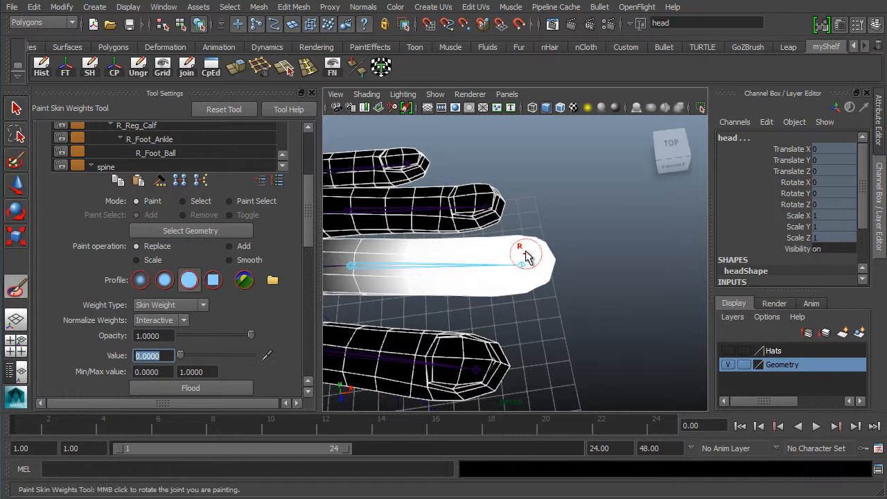
left_click_drag(525, 254, 517, 277)
left_click(504, 255)
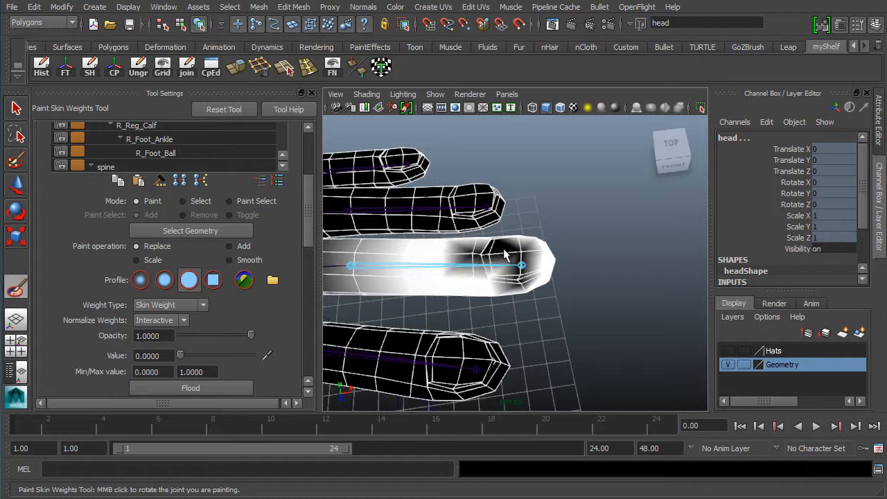
left_click_drag(469, 260, 492, 261)
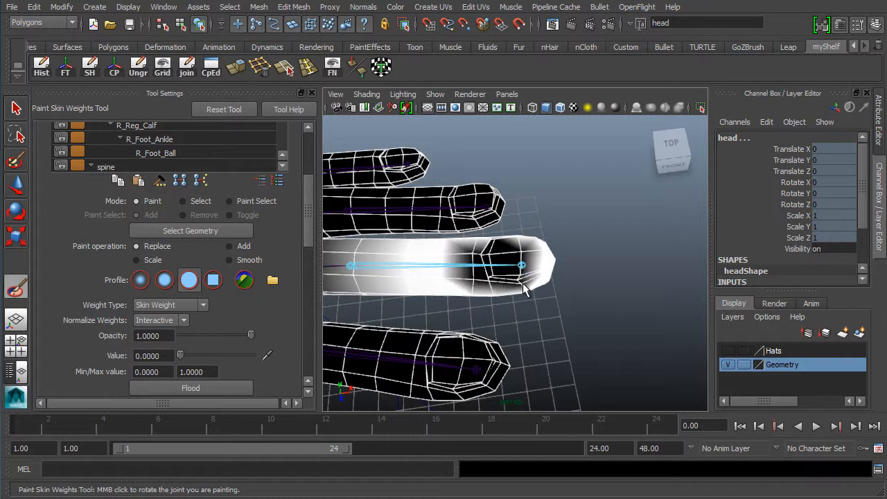
left_click_drag(525, 290, 499, 263)
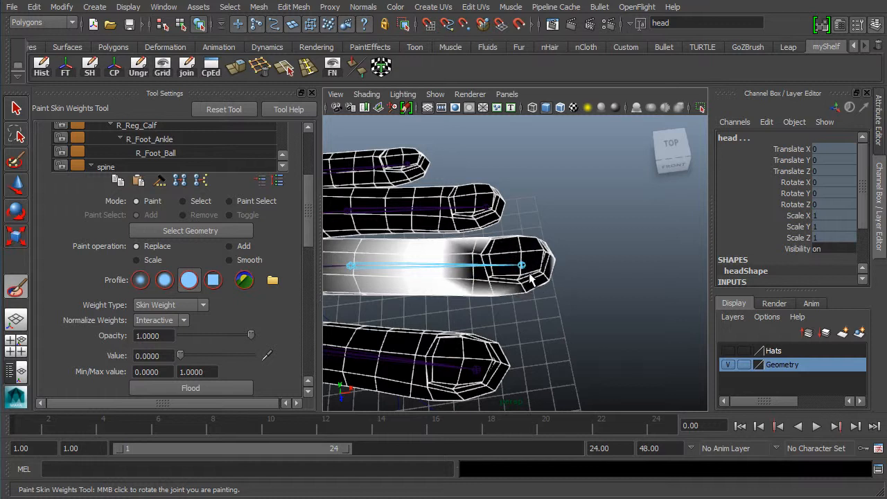
left_click(503, 286)
left_click(474, 286)
mouse_move(546, 291)
left_mouse_down("alt")
mouse_move(509, 229)
mouse_move(483, 142)
mouse_move(510, 216)
left_mouse_up("alt")
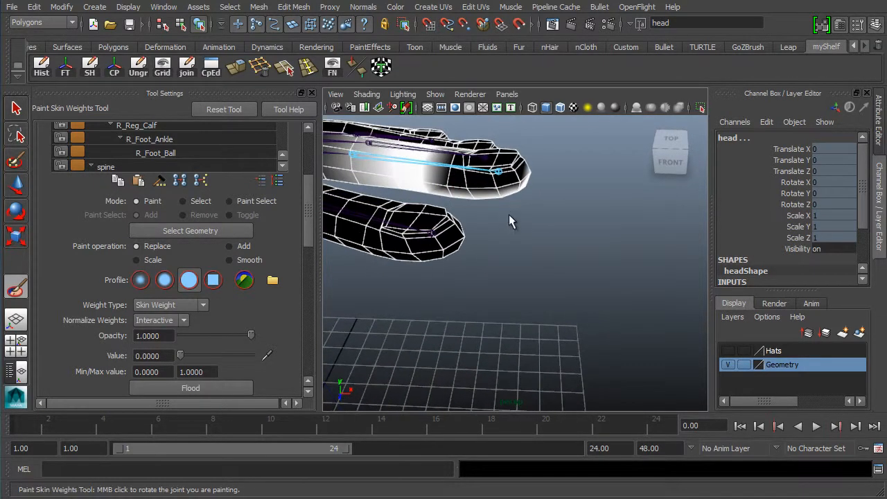
Switch to the Gaussian profile and paint the finger white from mid-shaft to tip
left_click(142, 279)
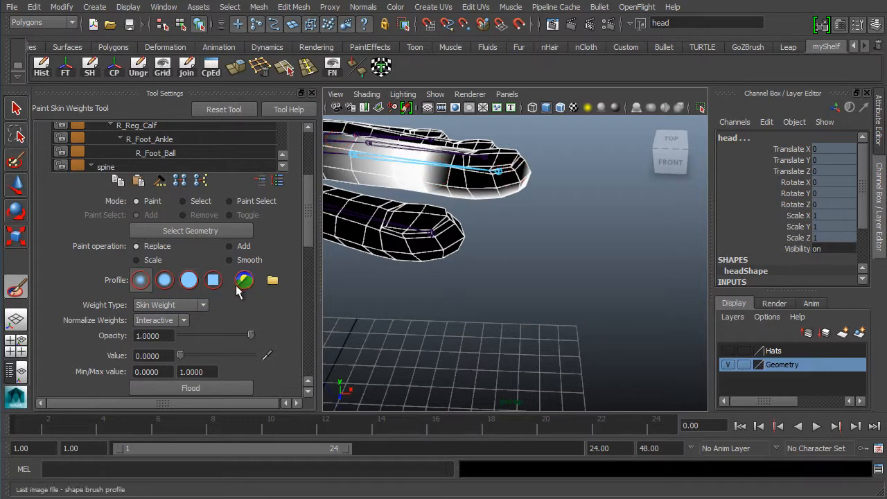
mouse_move(451, 163)
left_mouse_down("alt")
mouse_move(455, 224)
mouse_move(451, 240)
mouse_move(432, 241)
left_mouse_up("alt")
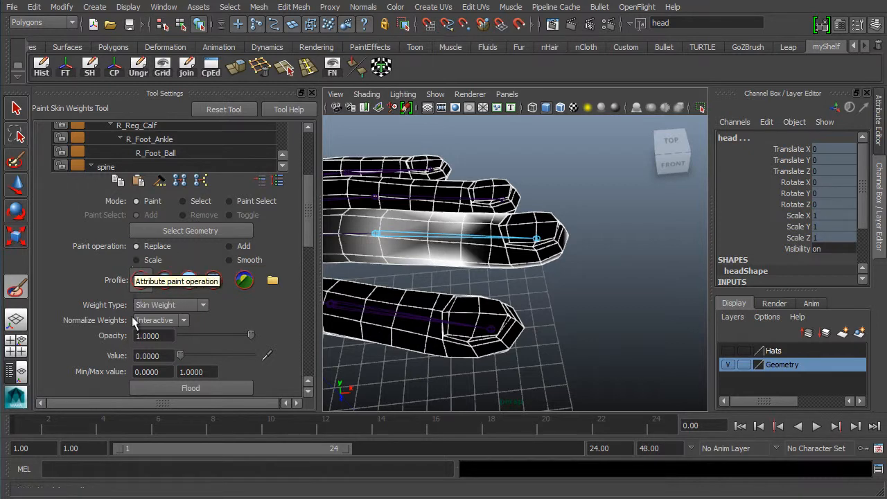
mouse_move(452, 250)
left_mouse_down()
mouse_move(460, 242)
mouse_move(513, 271)
left_mouse_up()
left_click_drag(556, 288, 465, 280, "alt")
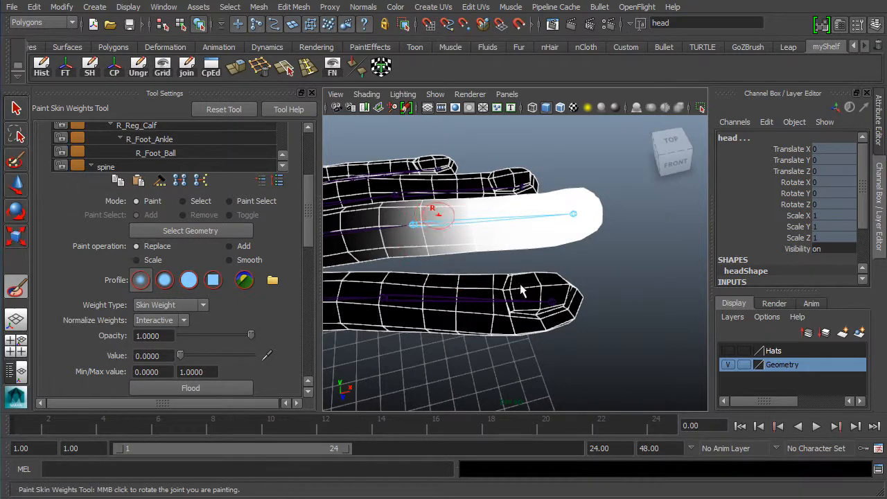
middle_click_drag(390, 261, 555, 323, "alt")
left_click_drag(541, 273, 516, 313)
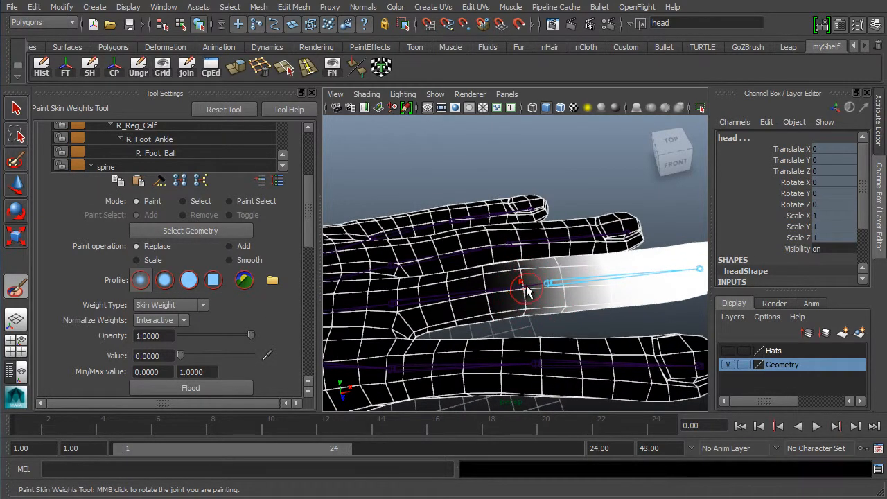
middle_click_drag(523, 289, 490, 277, "alt")
scroll(480, 275, "up", 5)
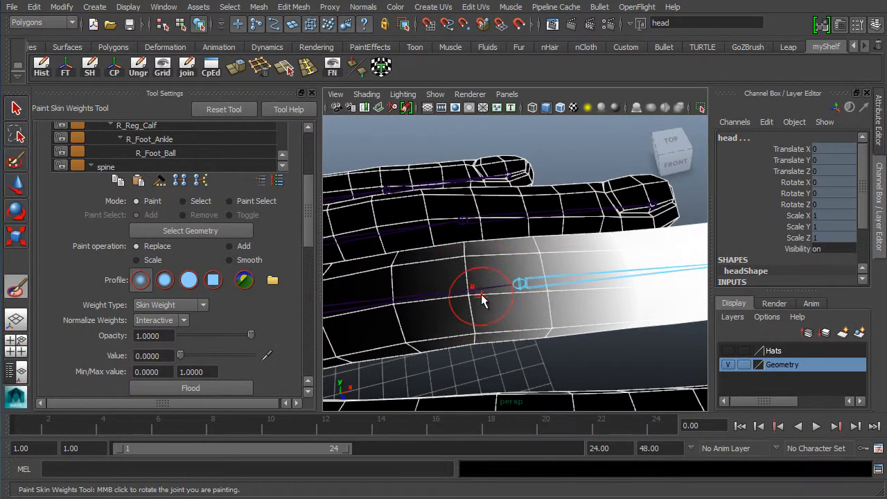
scroll(485, 298, "down", 5)
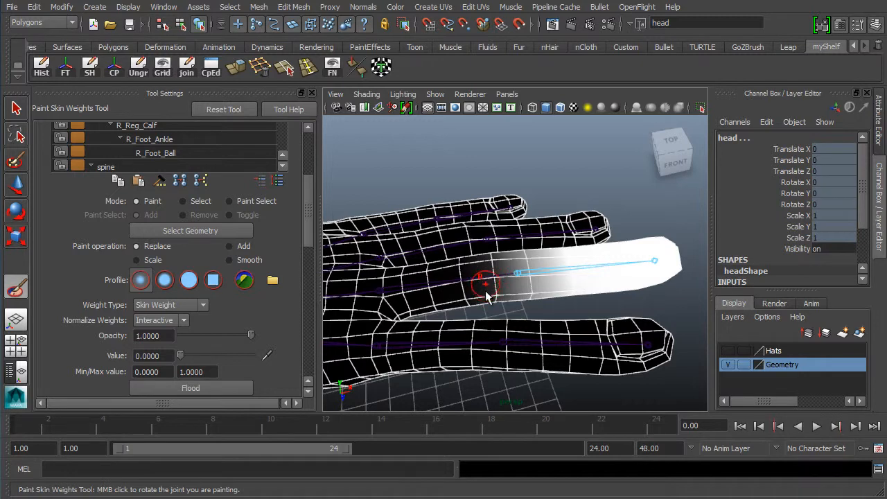
scroll(487, 296, "up", 6)
scroll(525, 313, "down", 3)
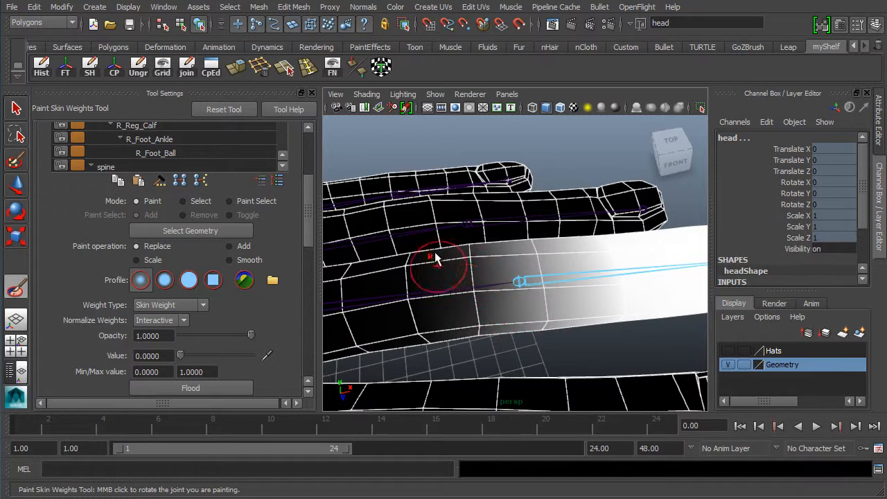
scroll(510, 266, "down", 1)
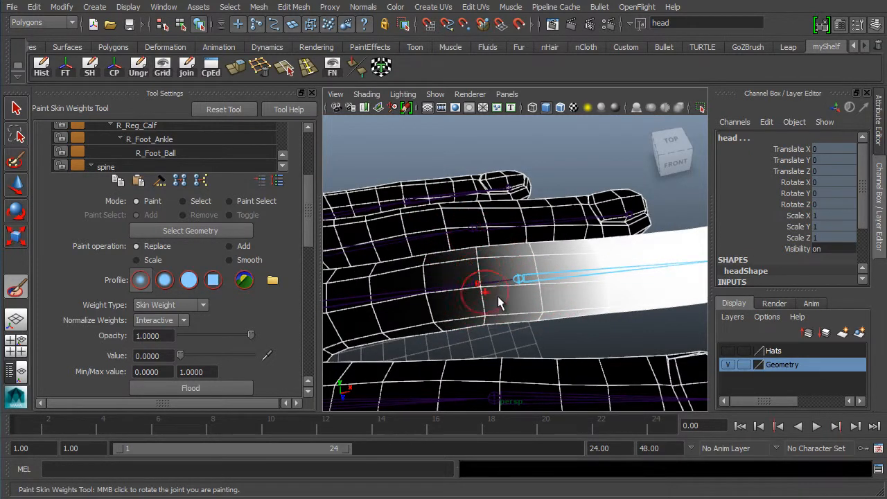
middle_click_drag(499, 302, 491, 283, "alt")
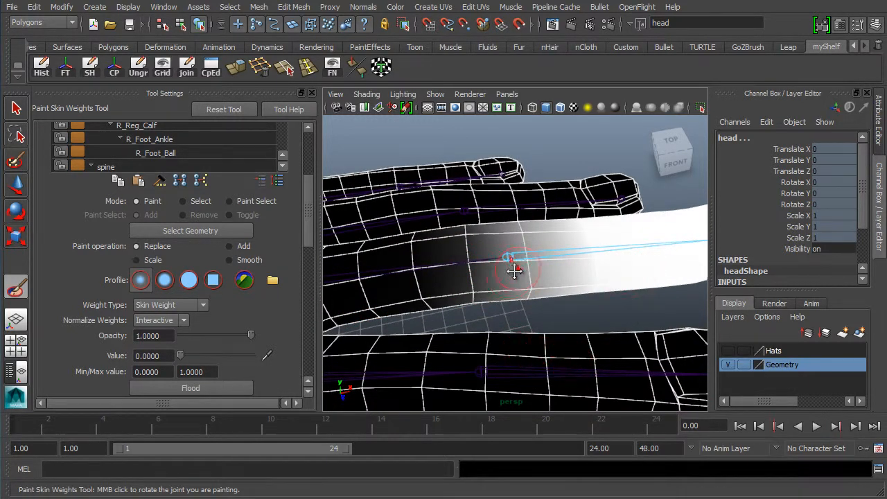
mouse_move(511, 268)
middle_mouse_down("alt")
mouse_move(500, 282)
mouse_move(506, 258)
middle_mouse_up("alt")
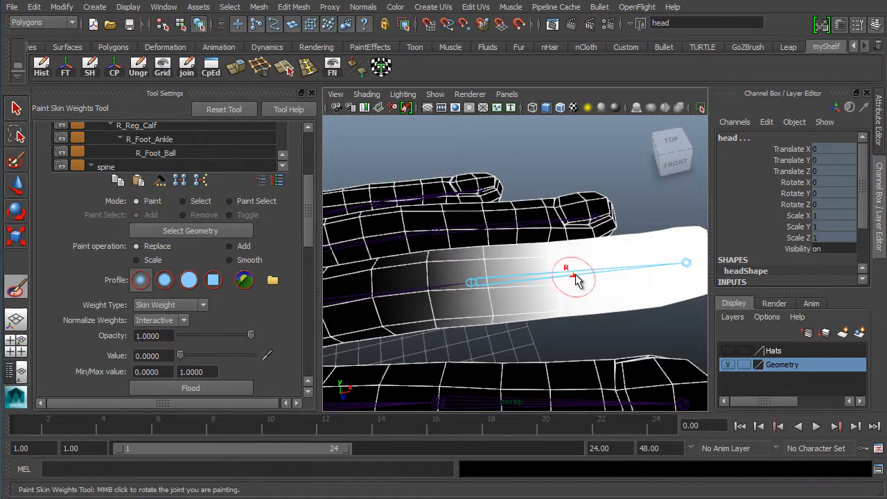
right_click_drag(577, 279, 560, 276, "alt")
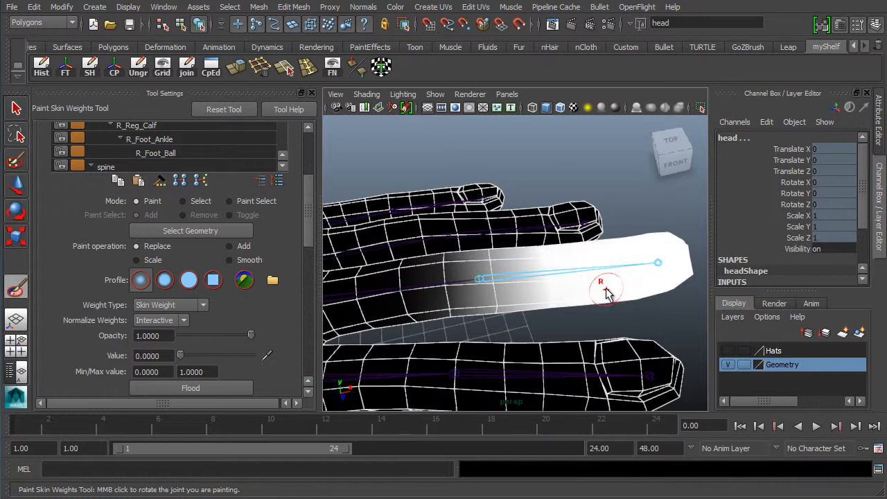
double_click(168, 355)
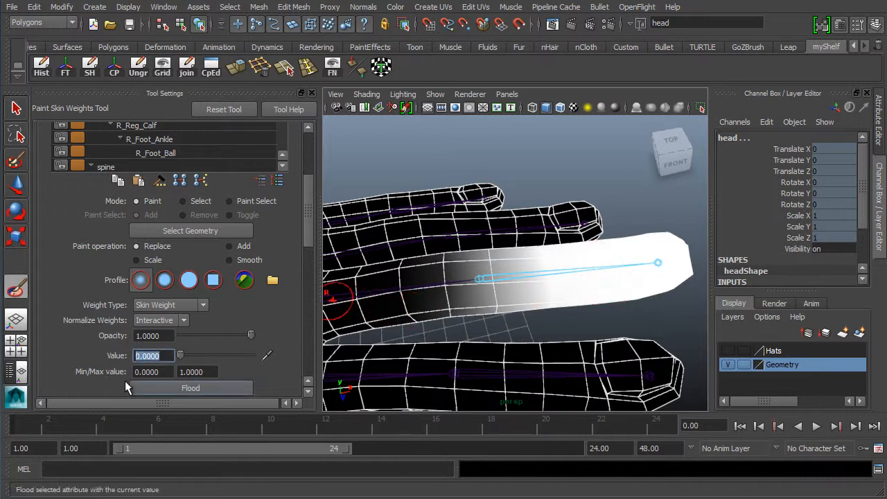
Set the paint operation to Add with a value of 0.1
left_click(231, 246)
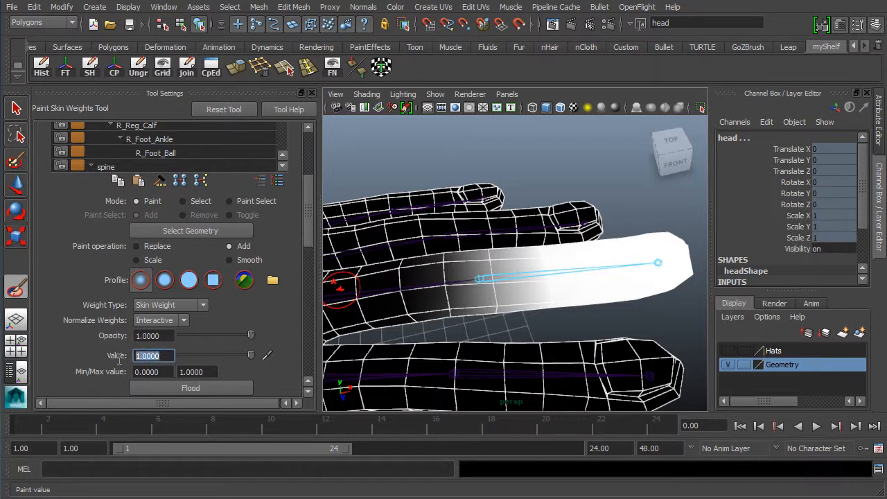
type("0.1")
key("Return")
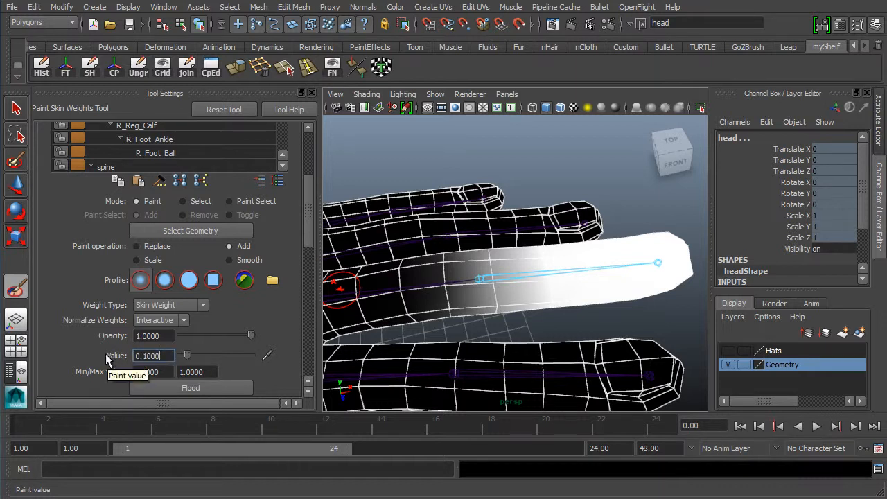
middle_click_drag(451, 334, 475, 351, "alt")
right_click_drag(394, 370, 423, 353, "alt")
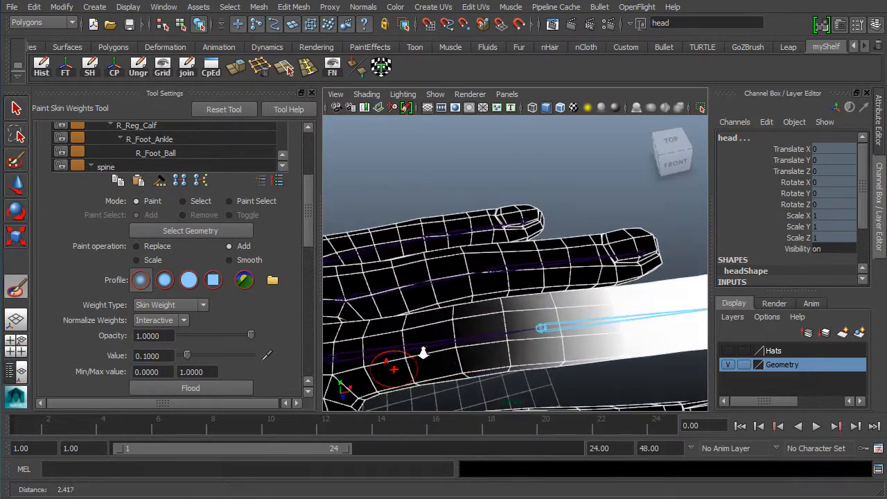
middle_click_drag(416, 346, 406, 307, "alt")
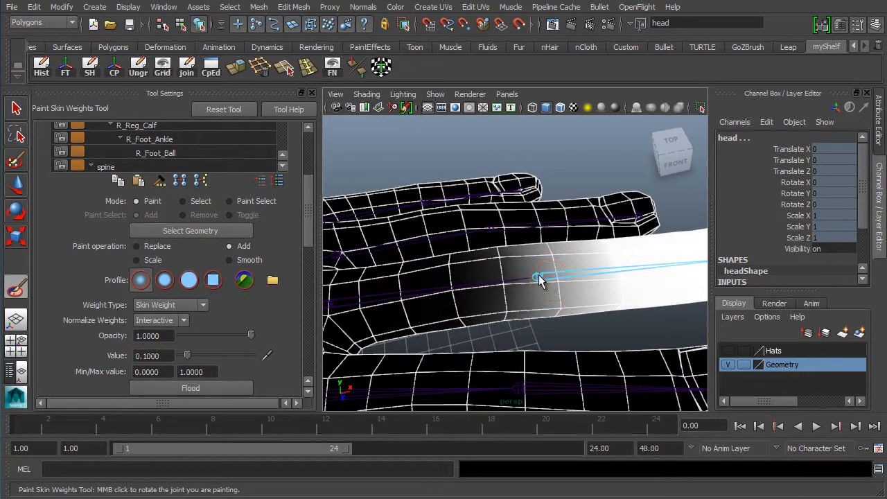
Sweep repeated Add strokes along the middle finger toward its base to brighten L_Middle_02
left_click_drag(540, 279, 407, 298)
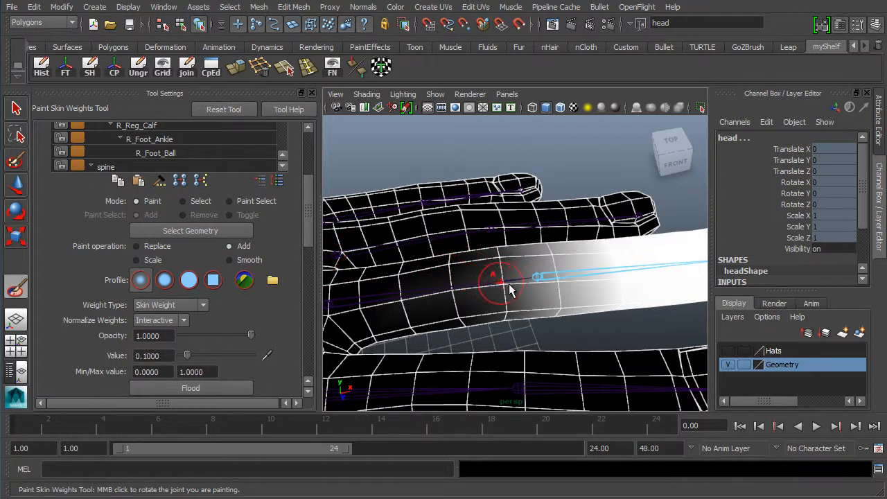
left_click_drag(456, 293, 386, 309)
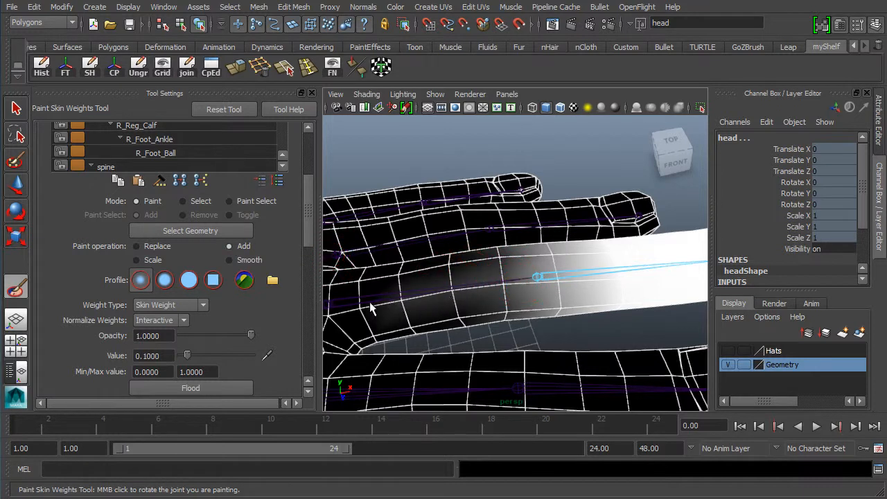
left_click_drag(506, 283, 371, 299)
mouse_move(534, 278)
left_mouse_down()
mouse_move(386, 305)
mouse_move(388, 292)
left_mouse_up()
left_click_drag(547, 278, 391, 303)
left_click_drag(577, 276, 390, 303)
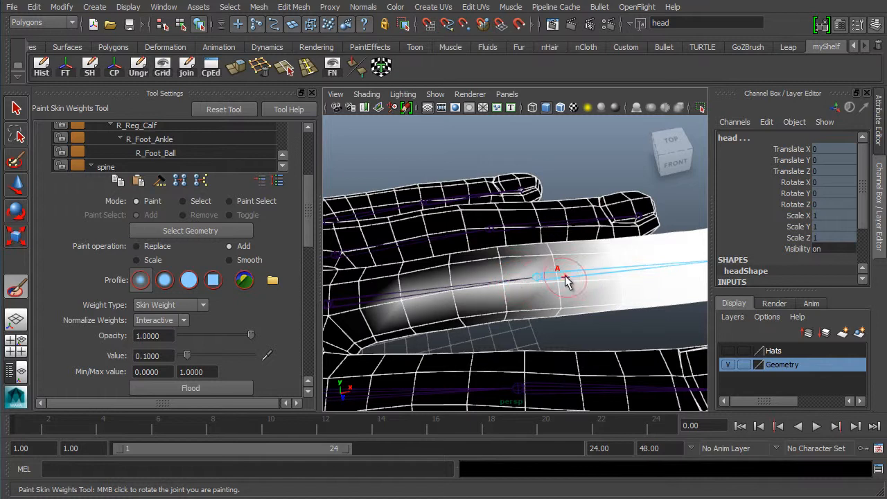
left_click_drag(567, 277, 435, 294)
mouse_move(600, 316)
right_mouse_down("alt")
mouse_move(568, 299)
mouse_move(488, 302)
right_mouse_up("alt")
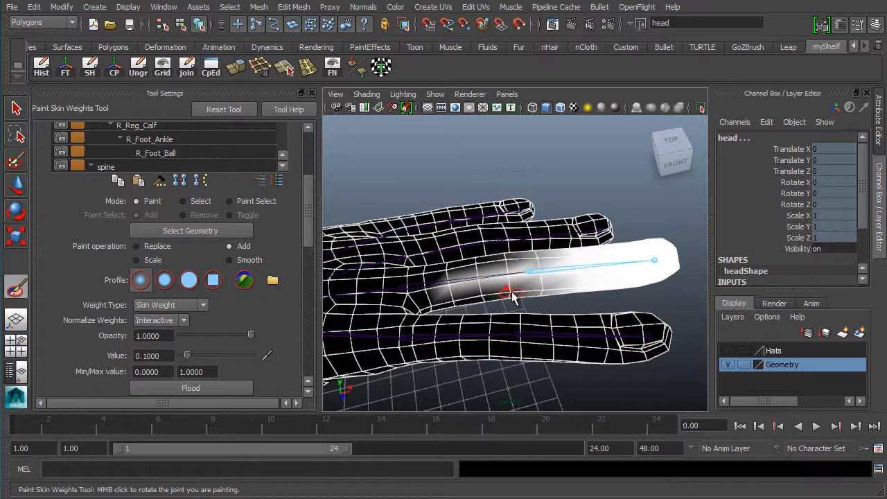
Undo the last several weight strokes on the finger
right_click_drag(378, 291, 400, 294, "alt")
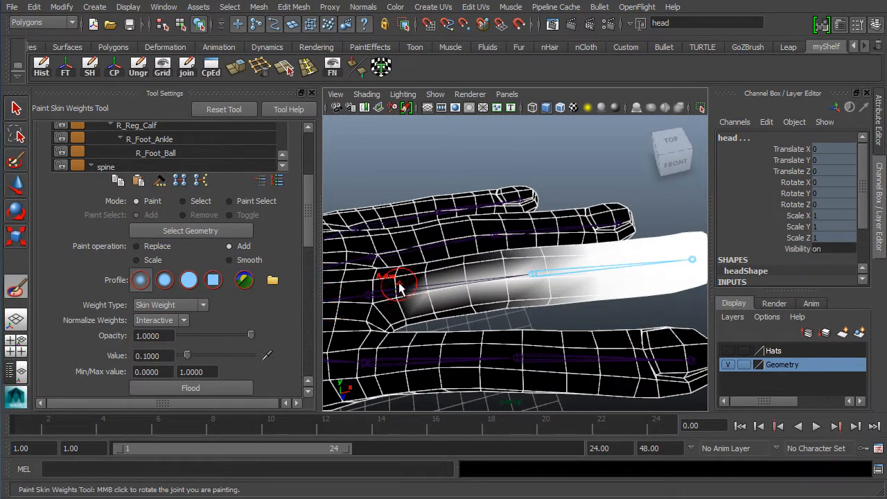
key("ctrl+z")
key("ctrl+z")
key("ctrl+z")
key("ctrl+z")
key("ctrl+z")
key("ctrl+z")
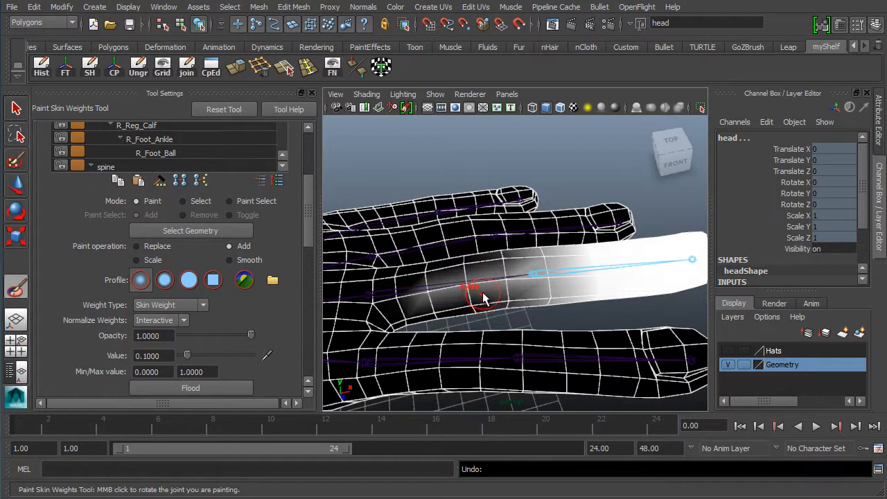
key("ctrl+z")
key("ctrl+z")
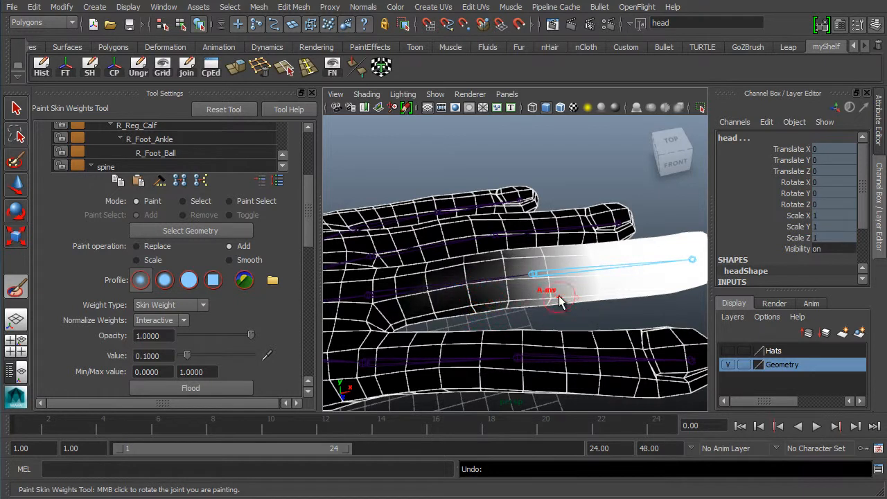
key("ctrl+z")
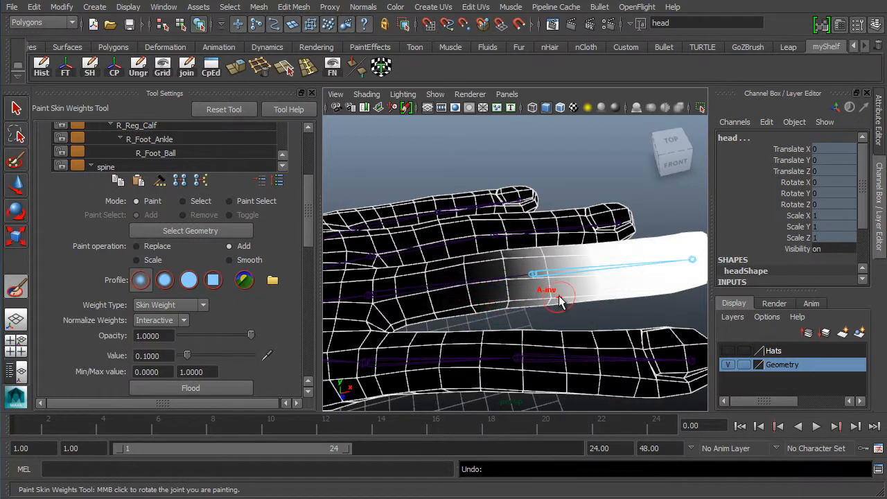
Switch the brush to Scale and scale down weights along the middle finger joint
left_click(137, 260)
middle_click_drag(514, 255, 524, 299, "alt")
scroll(530, 299, "up", 2)
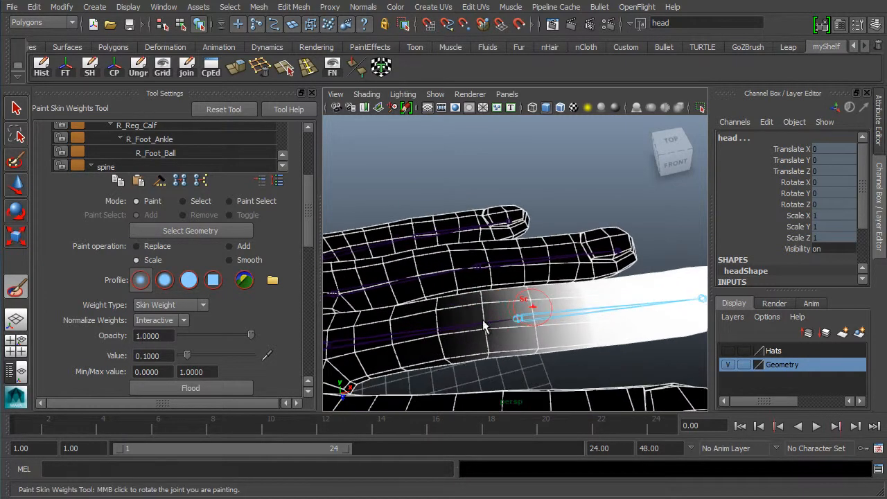
mouse_move(476, 327)
left_mouse_down()
mouse_move(494, 320)
mouse_move(510, 334)
mouse_move(553, 302)
mouse_move(594, 318)
mouse_move(609, 309)
left_mouse_up()
left_click_drag(491, 291, 551, 289)
right_click_drag(567, 287, 507, 290, "alt")
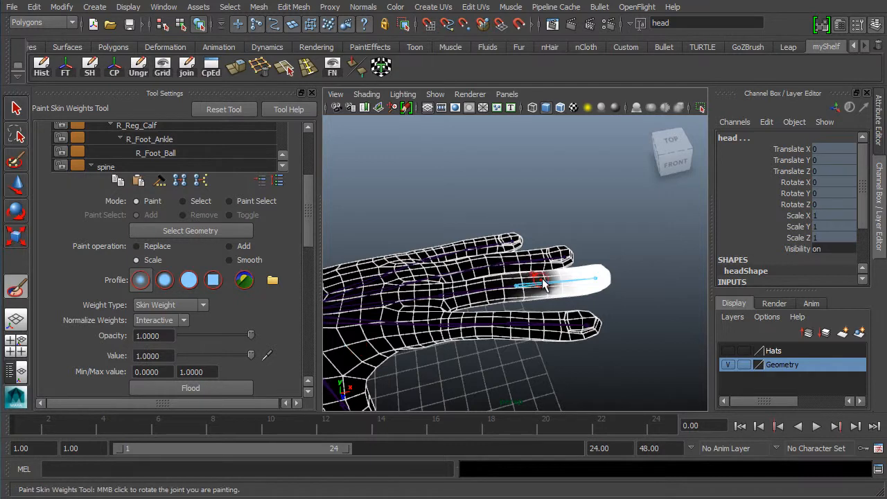
Undo the last two scaling strokes to restore the brighter finger weights
right_click_drag(565, 284, 557, 322, "alt")
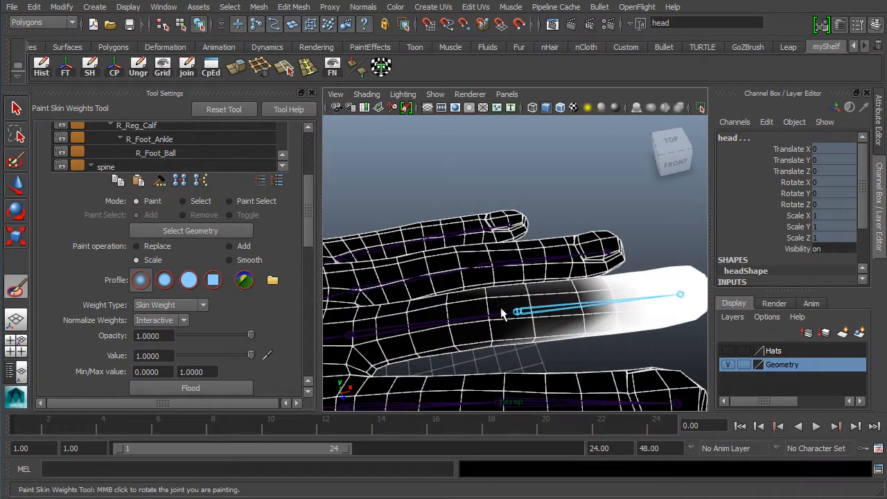
left_click_drag(523, 334, 479, 340, "alt")
middle_click_drag(499, 312, 473, 298, "alt")
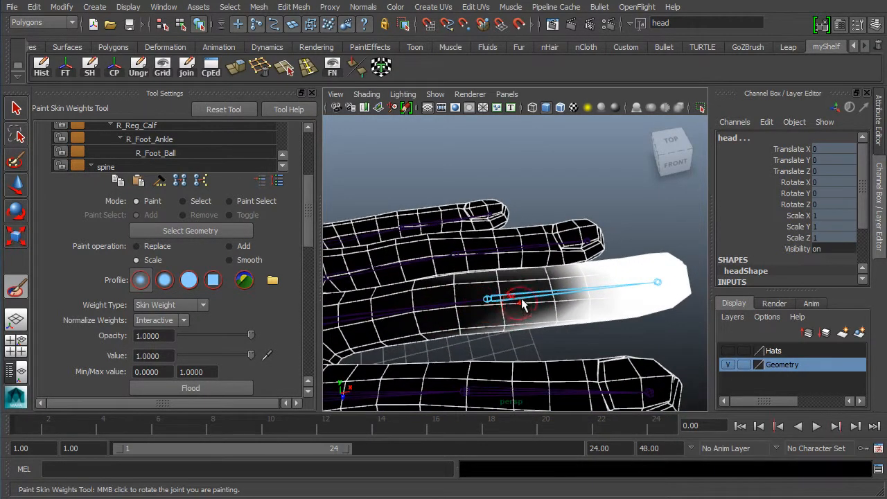
right_click_drag(563, 315, 544, 301, "alt")
right_click_drag(605, 323, 544, 325, "alt")
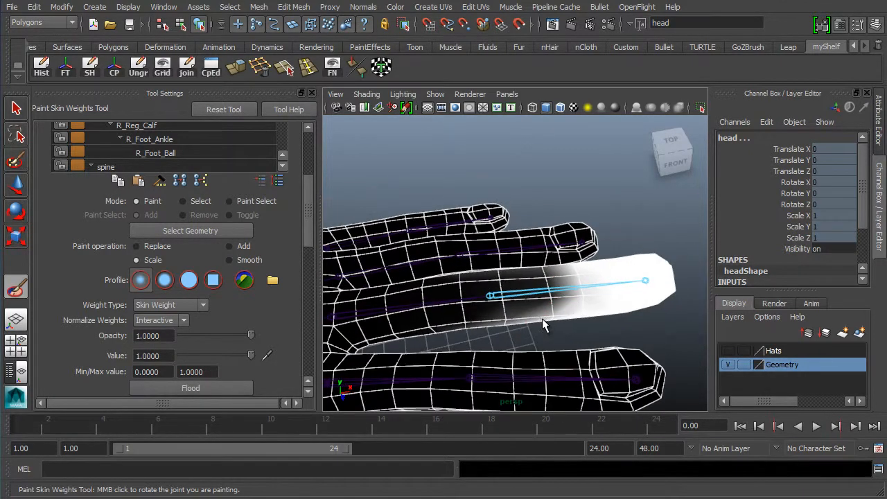
key("ctrl+z")
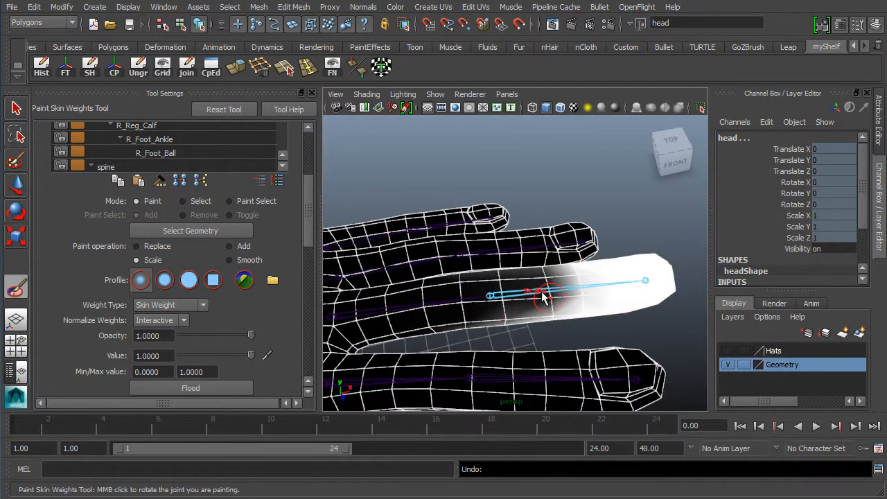
key("ctrl+z")
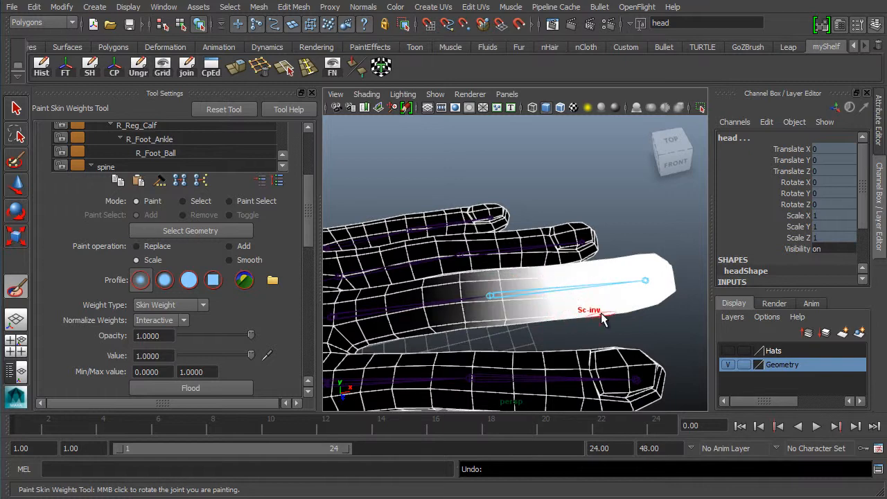
Orbit and pan around the hand to inspect the white middle finger
left_click_drag(533, 358, 537, 285, "alt")
middle_click_drag(536, 279, 474, 312, "alt")
right_click_drag(506, 298, 563, 311, "alt")
middle_click_drag(563, 312, 580, 267, "alt")
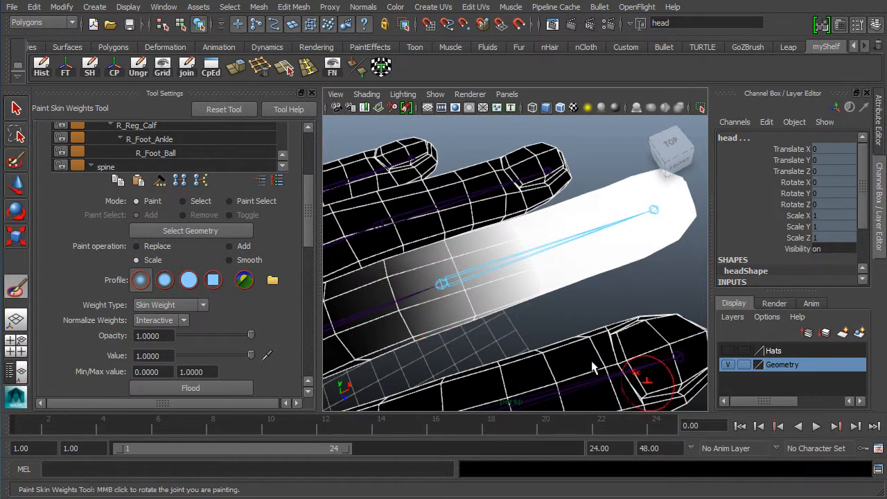
right_click_drag(536, 321, 520, 314, "alt")
middle_click_drag(511, 308, 508, 281, "alt")
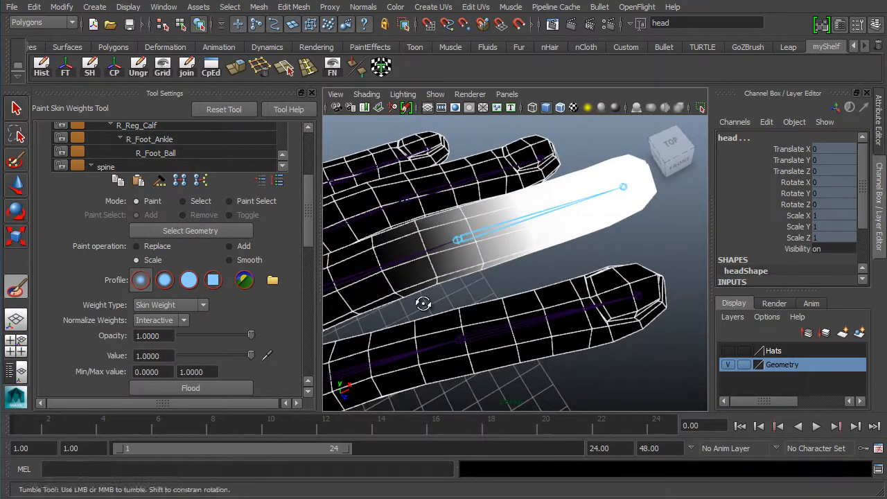
left_click_drag(422, 303, 430, 289, "alt")
middle_click_drag(470, 282, 465, 313, "alt")
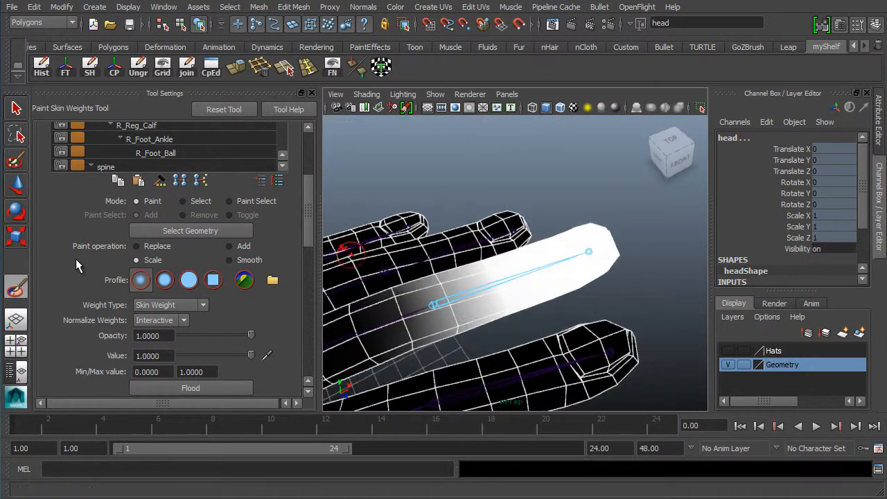
Set Paint operation to Smooth and scroll Tool Settings up to the Influences list
left_click(229, 260)
middle_click_drag(538, 331, 591, 306, "alt")
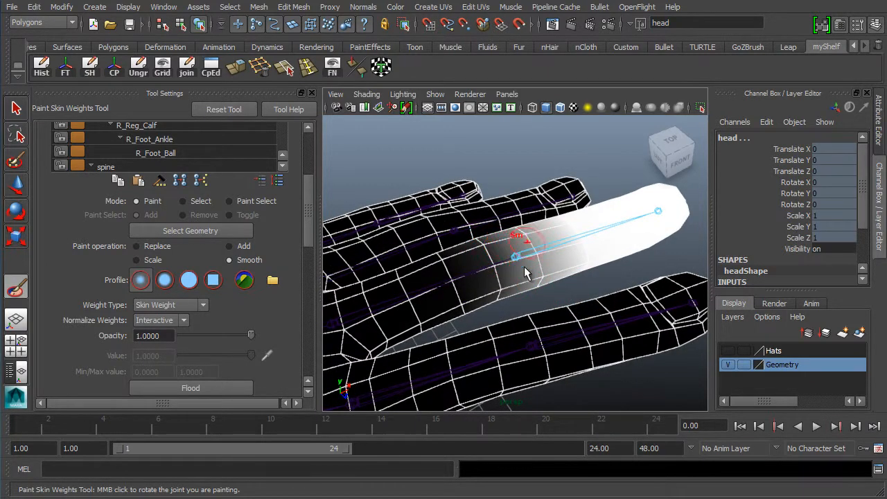
middle_click_drag(524, 272, 527, 290, "alt")
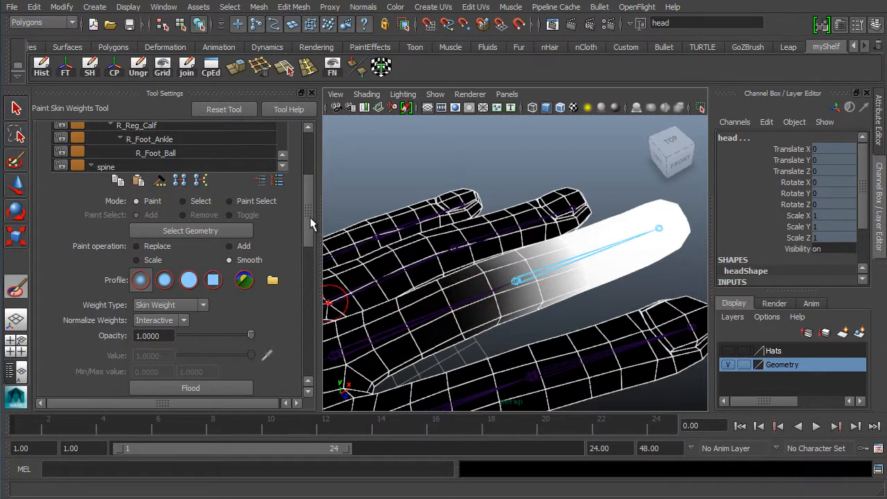
left_click_drag(309, 216, 268, 231)
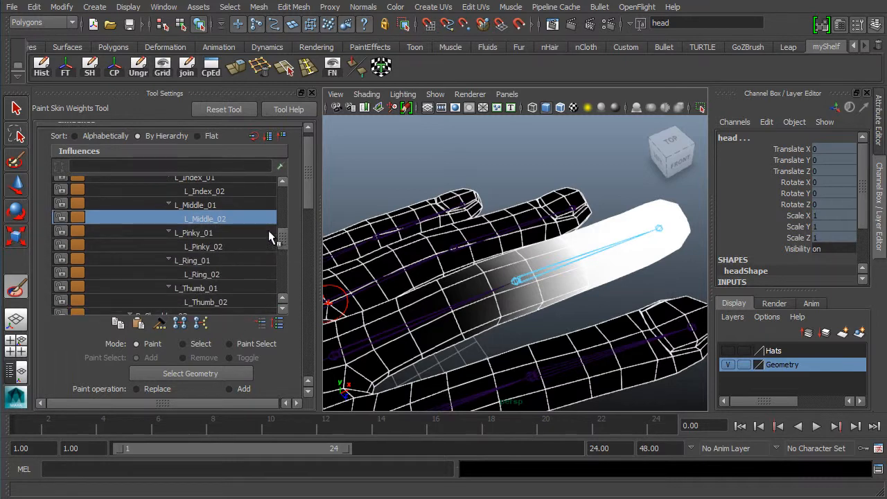
Display L_Middle_01's weights, reframe the hand, then display L_Middle_02's weights
left_click(217, 206)
mouse_move(510, 313)
left_mouse_down("alt")
mouse_move(478, 326)
mouse_move(454, 300)
mouse_move(561, 307)
left_mouse_up("alt")
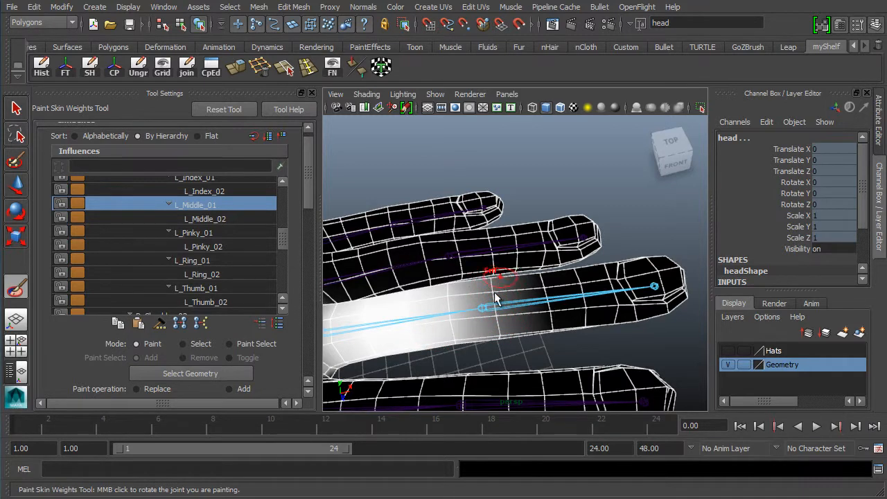
mouse_move(484, 304)
middle_mouse_down("alt")
mouse_move(508, 297)
mouse_move(490, 277)
middle_mouse_up("alt")
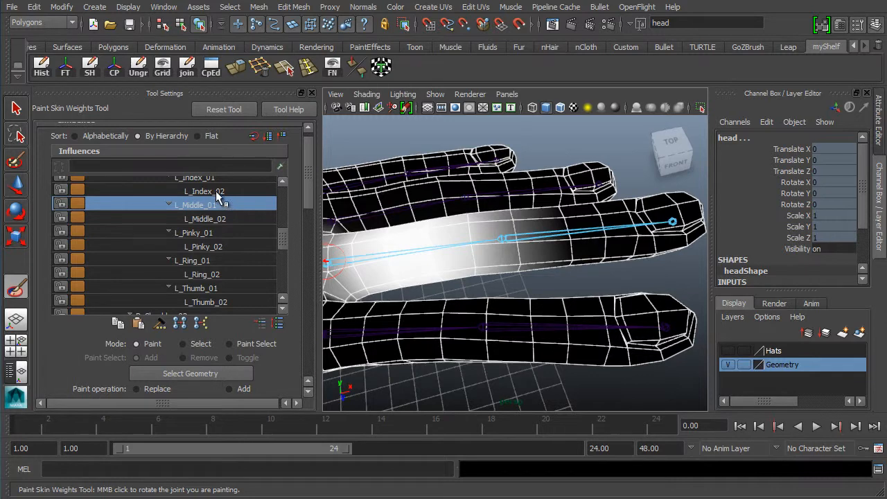
left_click(216, 219)
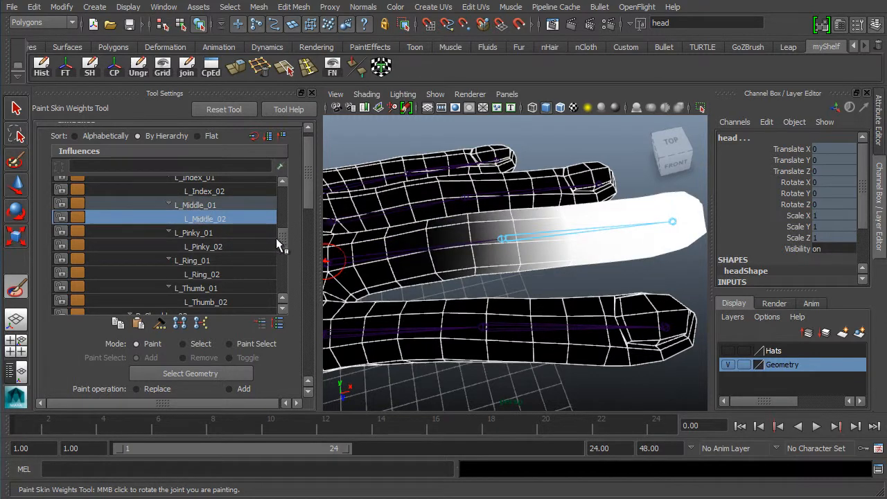
Toggle repeatedly between L_Middle_01 and L_Middle_02 weights, ending on L_Middle_02
left_click(221, 205)
left_click(215, 219)
left_click(222, 205)
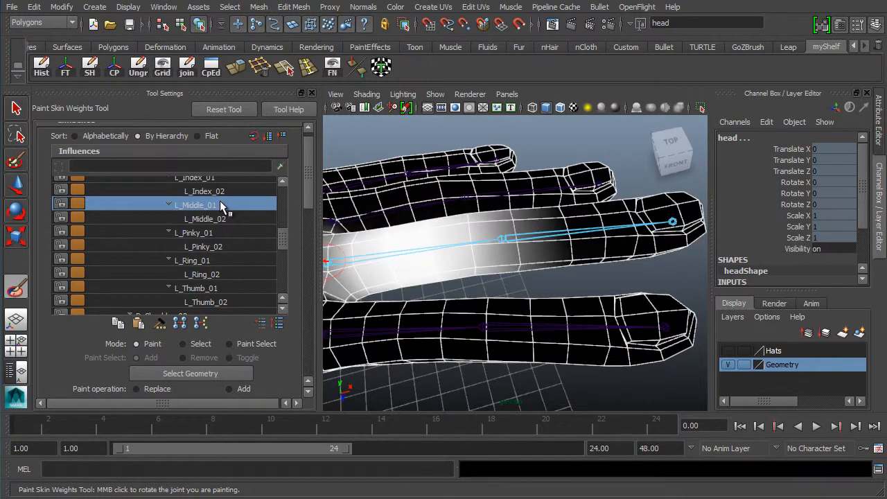
left_click(222, 219)
left_click(222, 205)
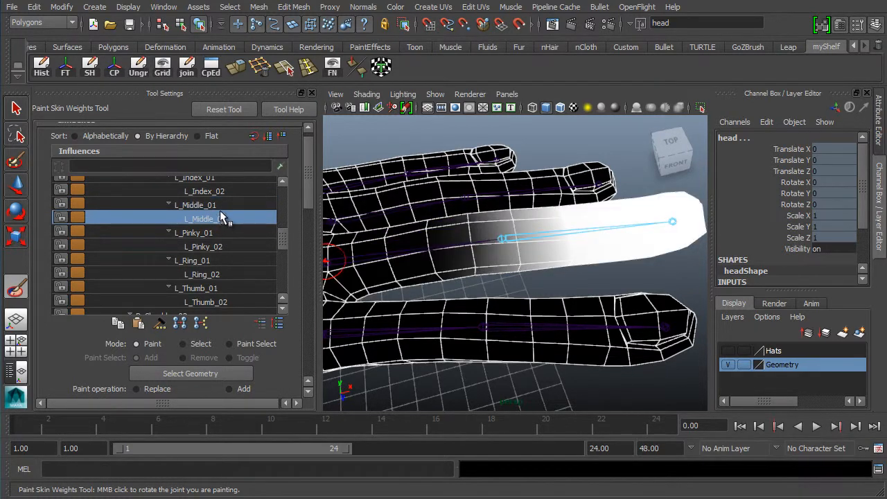
left_click(222, 207)
left_click(228, 217)
left_click(233, 205)
left_click(233, 220)
left_click(237, 204)
left_click(237, 216)
left_click(237, 205)
left_click(236, 218)
left_click(240, 206)
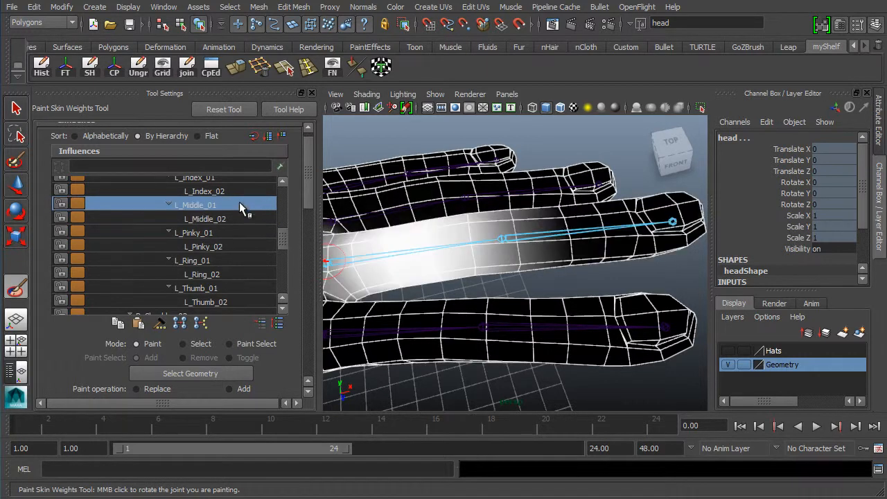
left_click(241, 216)
left_click(245, 202)
left_click(242, 216)
left_click(248, 204)
left_click(248, 218)
left_click(250, 204)
left_click(244, 219)
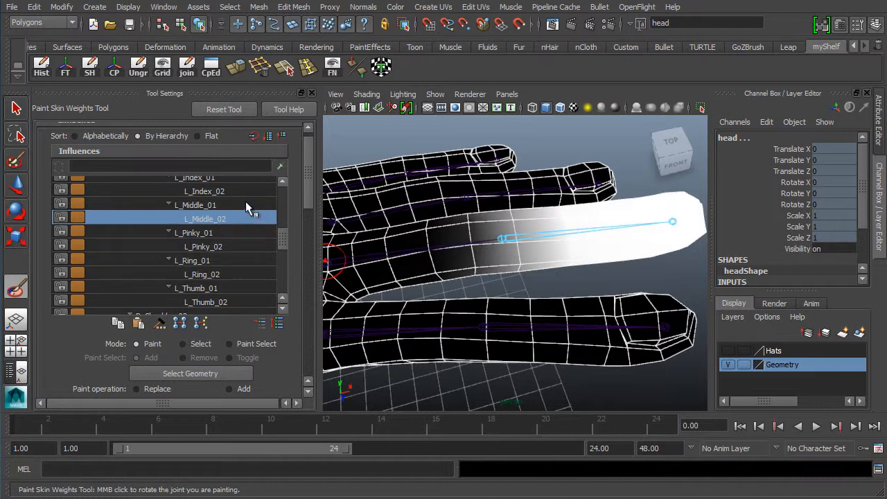
left_click(246, 205)
left_click(248, 218)
left_click(250, 204)
left_click(251, 218)
left_click(252, 204)
left_click(252, 217)
left_click(250, 204)
left_click(247, 217)
left_click(248, 205)
left_click(246, 218)
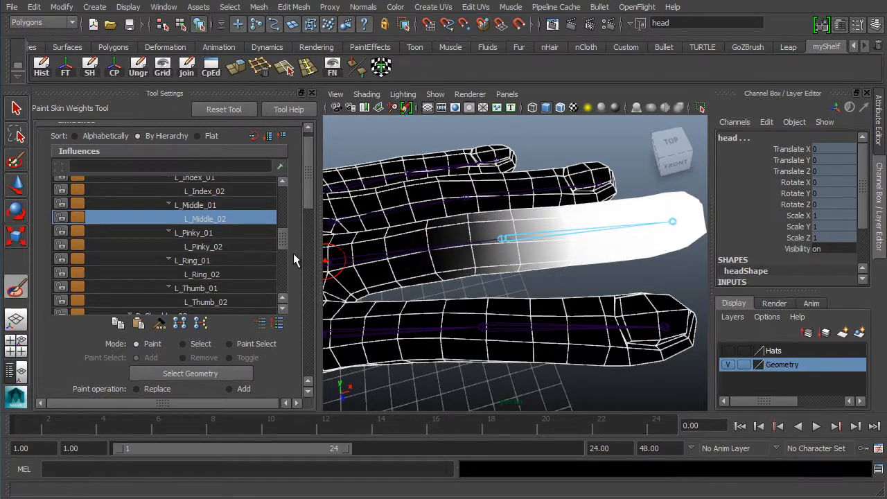
Smooth L_Middle_02's weights along the middle finger joint, then check the hand from below
left_click_drag(308, 203, 306, 223)
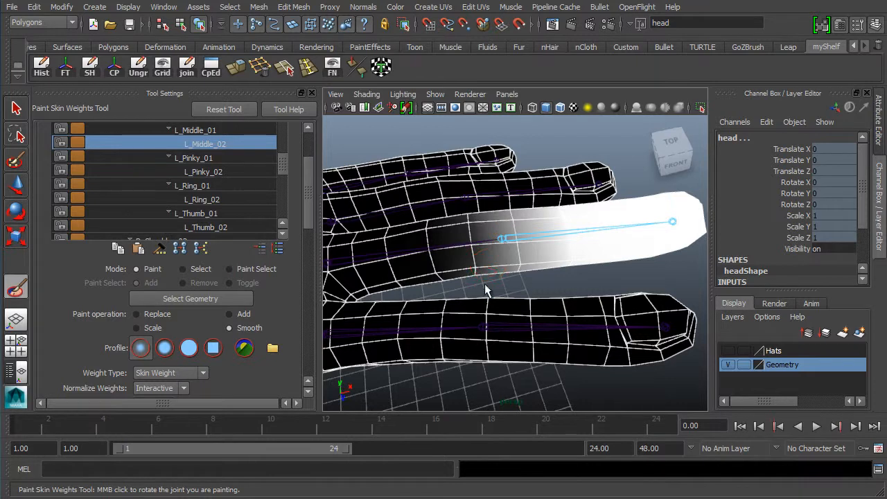
mouse_move(471, 251)
left_mouse_down()
mouse_move(447, 251)
mouse_move(502, 242)
mouse_move(409, 247)
mouse_move(564, 238)
mouse_move(513, 225)
mouse_move(510, 239)
mouse_move(475, 238)
mouse_move(565, 231)
mouse_move(496, 226)
left_mouse_up()
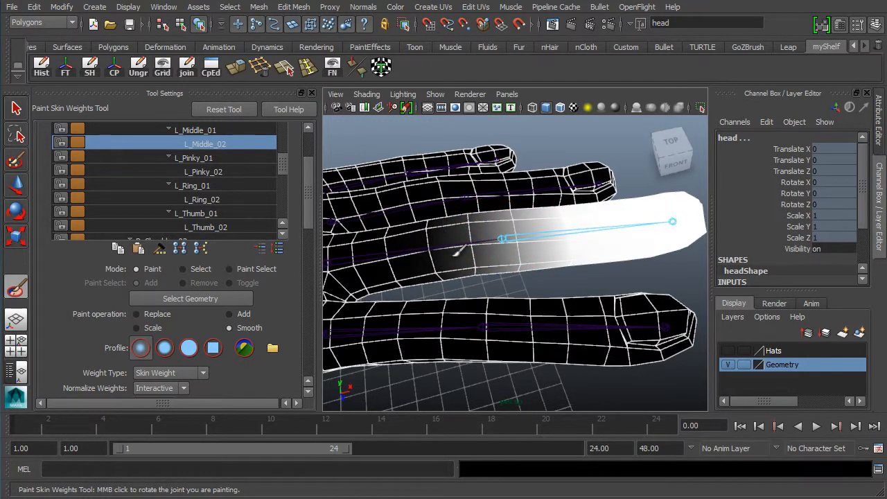
mouse_move(456, 254)
left_mouse_down()
mouse_move(425, 246)
mouse_move(462, 267)
mouse_move(458, 287)
mouse_move(464, 276)
mouse_move(486, 293)
mouse_move(580, 272)
mouse_move(572, 288)
mouse_move(591, 276)
mouse_move(594, 283)
mouse_move(568, 213)
mouse_move(610, 200)
mouse_move(592, 270)
mouse_move(547, 293)
mouse_move(511, 275)
left_mouse_up()
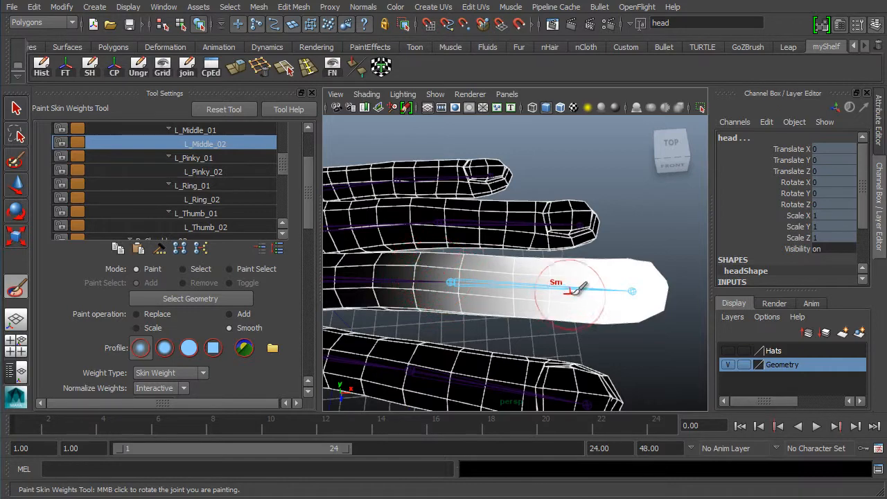
mouse_move(534, 289)
left_mouse_down("alt")
mouse_move(585, 335)
mouse_move(623, 325)
left_mouse_up("alt")
middle_click_drag(664, 278, 651, 254, "alt")
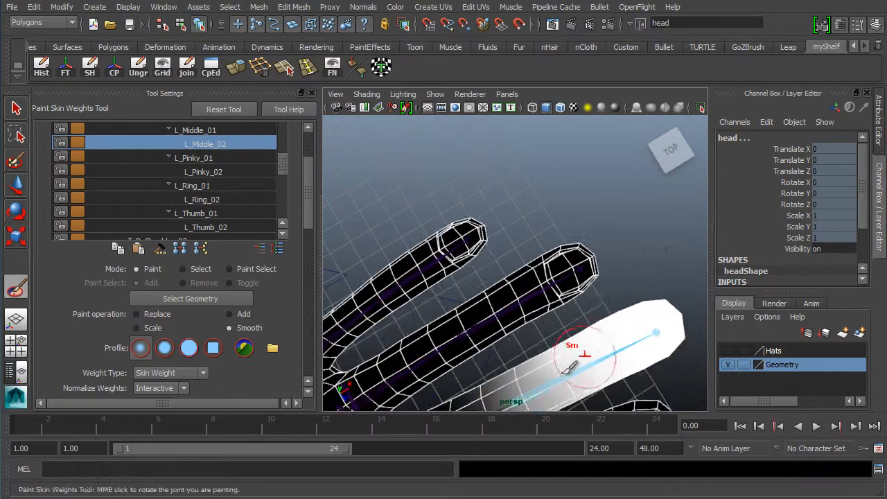
left_click_drag(491, 323, 550, 280, "alt")
left_click_drag(483, 295, 566, 196, "alt")
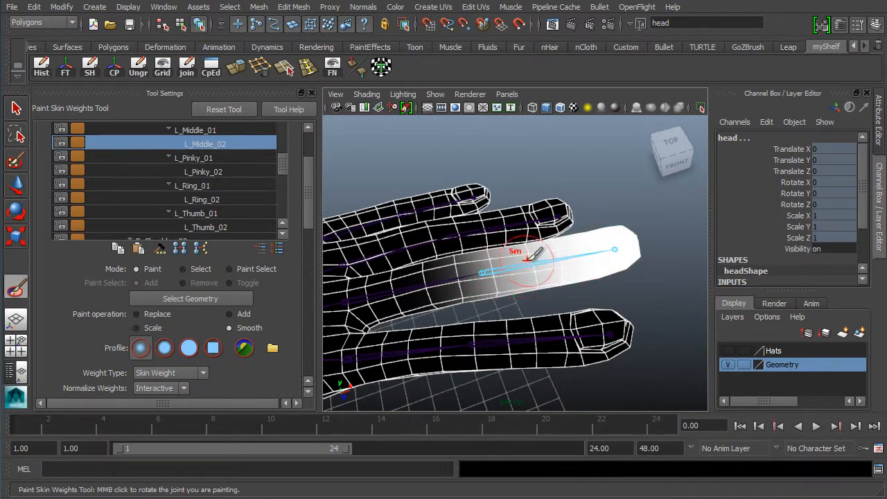
middle_click_drag(407, 289, 454, 272, "alt")
Frame the middle finger closely and smooth its weights along the finger
right_click_drag(454, 272, 519, 254, "alt")
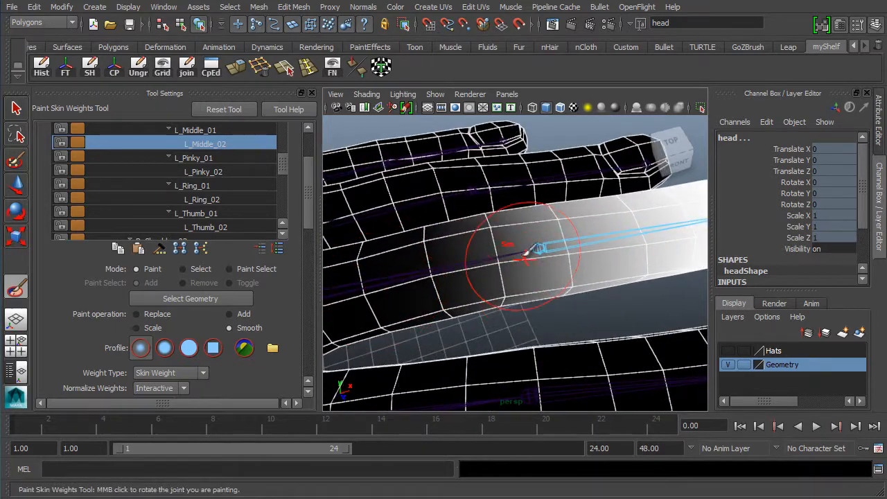
middle_click_drag(416, 222, 537, 241, "alt")
middle_click_drag(563, 270, 515, 287, "alt")
left_click_drag(515, 287, 445, 280, "alt")
middle_click_drag(446, 279, 380, 288, "alt")
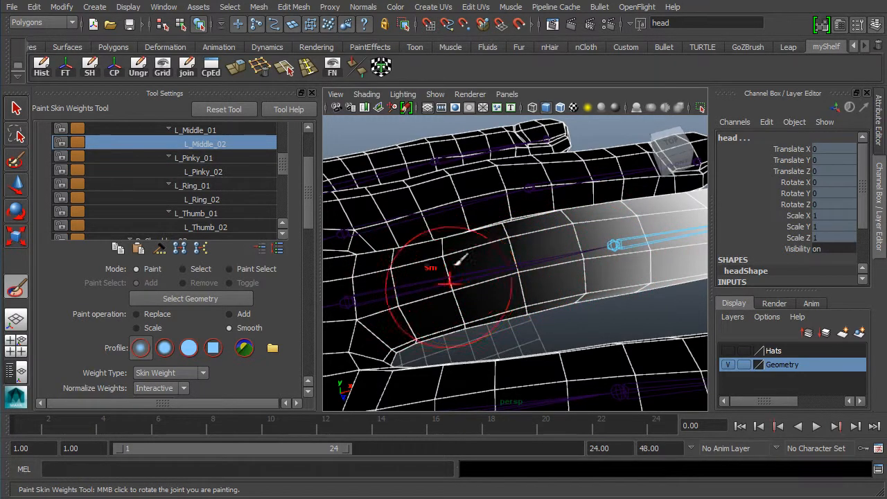
mouse_move(579, 268)
right_mouse_down("alt")
mouse_move(501, 295)
mouse_move(559, 297)
mouse_move(531, 309)
mouse_move(602, 339)
mouse_move(574, 313)
right_mouse_up("alt")
mouse_move(573, 305)
middle_mouse_down("alt")
mouse_move(440, 282)
mouse_move(507, 321)
mouse_move(524, 315)
middle_mouse_up("alt")
right_click_drag(521, 310, 553, 321, "alt")
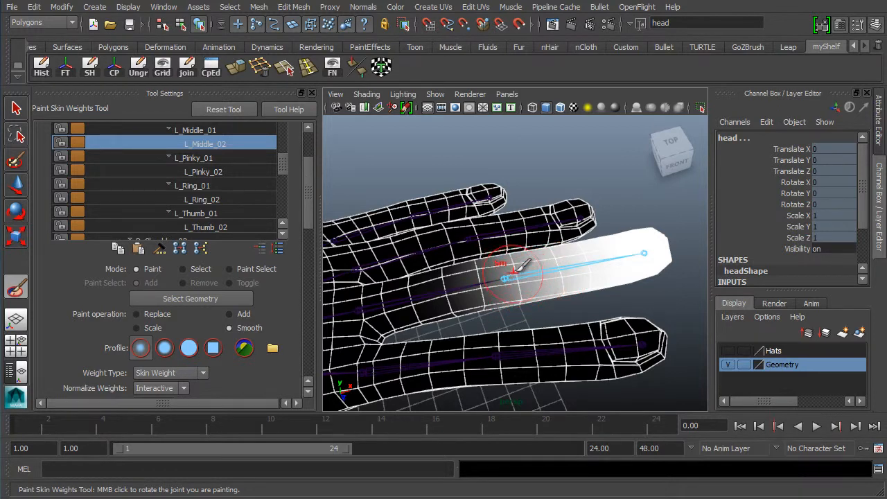
right_click_drag(426, 291, 514, 294, "alt")
middle_click_drag(516, 285, 528, 269, "alt")
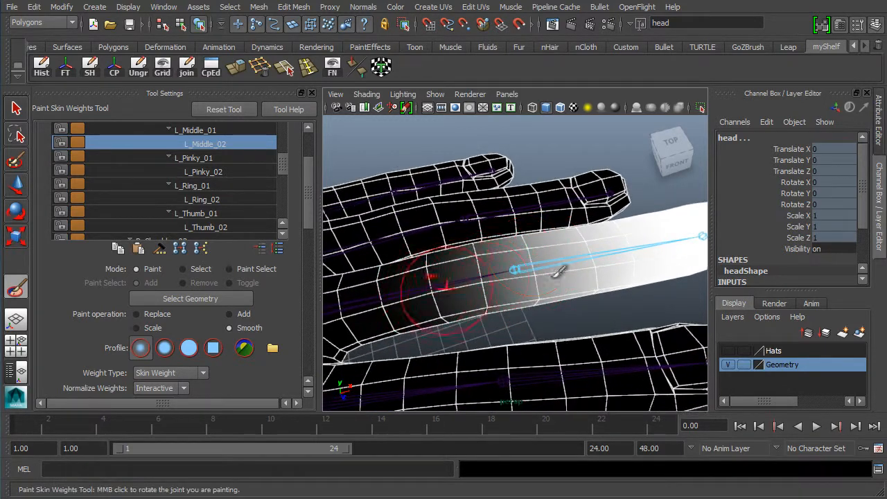
left_click_drag(559, 273, 476, 295)
middle_click_drag(503, 296, 523, 284, "alt")
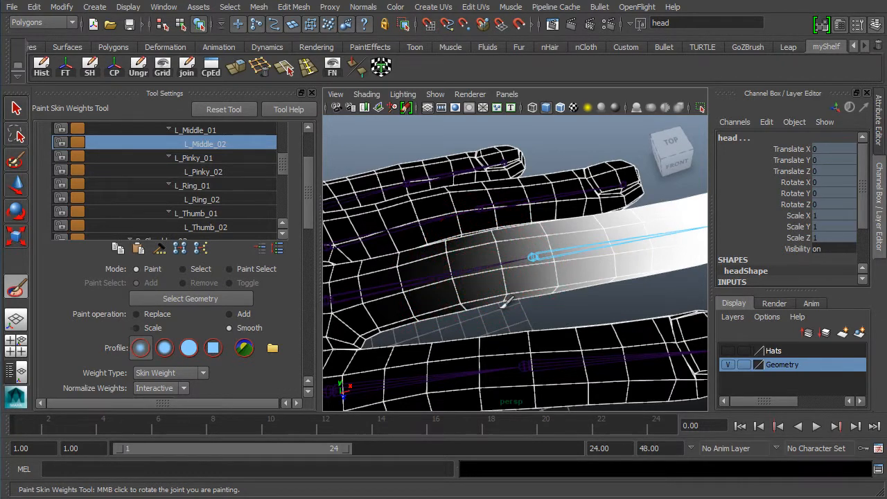
Show L_Middle_01's weights and zoom in on its gradient across the knuckle
right_click_drag(594, 271, 481, 268, "alt")
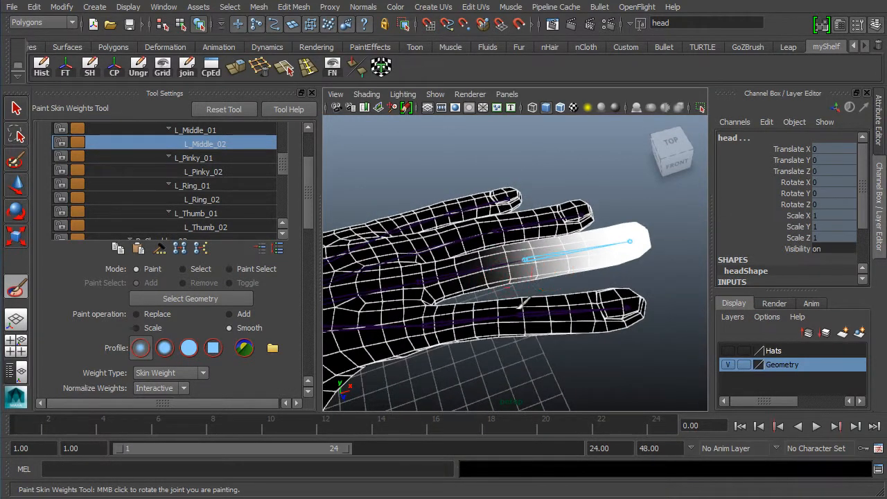
mouse_move(509, 319)
left_mouse_down("alt")
mouse_move(432, 323)
mouse_move(563, 327)
mouse_move(487, 323)
left_mouse_up("alt")
right_click_drag(485, 325, 538, 329, "alt")
middle_click_drag(538, 329, 508, 329, "alt")
left_click(194, 132)
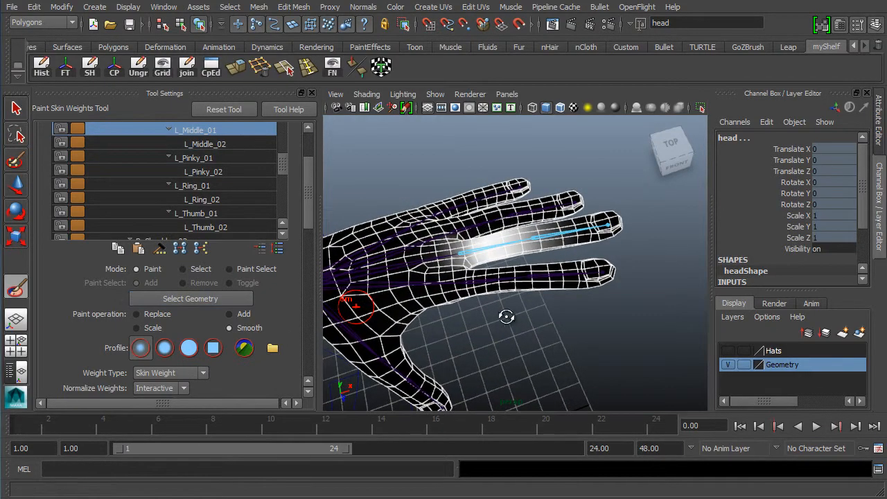
right_click_drag(505, 311, 543, 332, "alt")
middle_click_drag(529, 314, 506, 257, "alt")
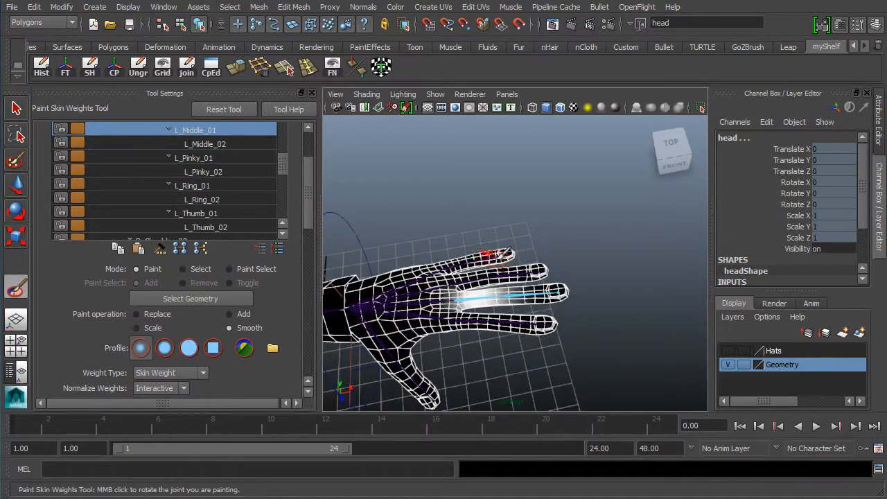
right_click_drag(492, 257, 583, 296, "alt")
middle_click_drag(516, 295, 548, 245, "alt")
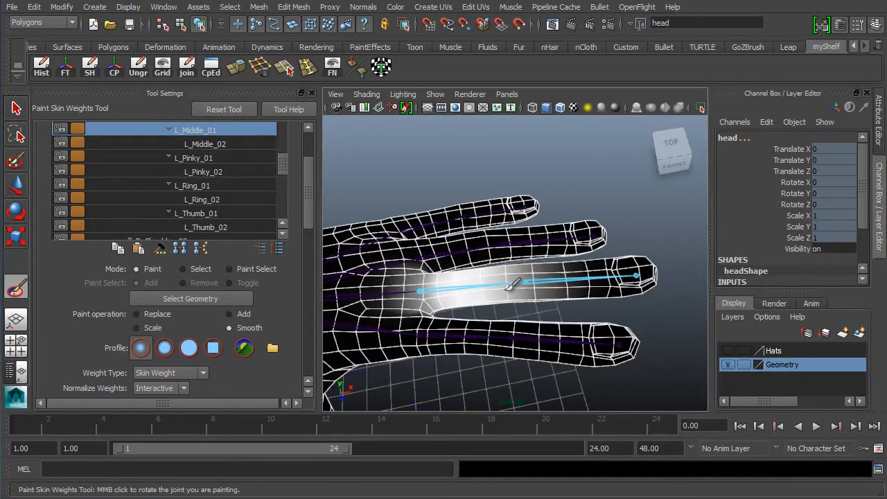
left_click_drag(548, 303, 552, 293, "alt")
right_click_drag(553, 293, 579, 296, "alt")
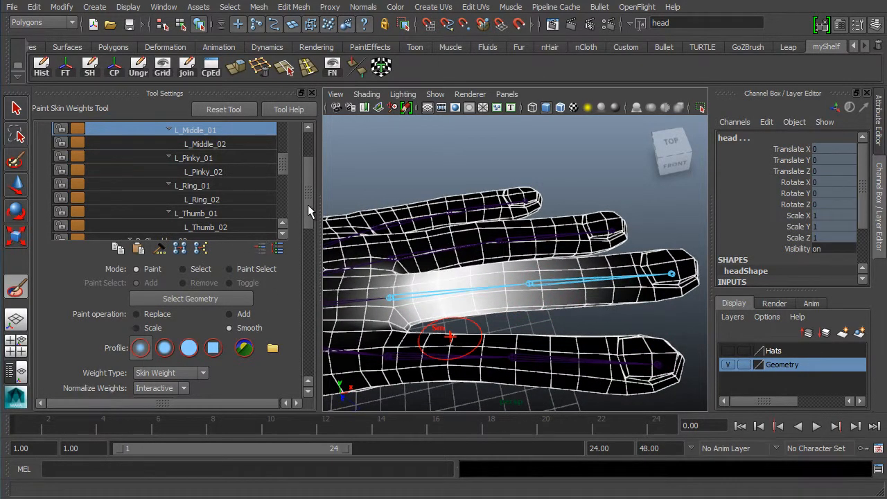
left_click_drag(308, 205, 313, 237)
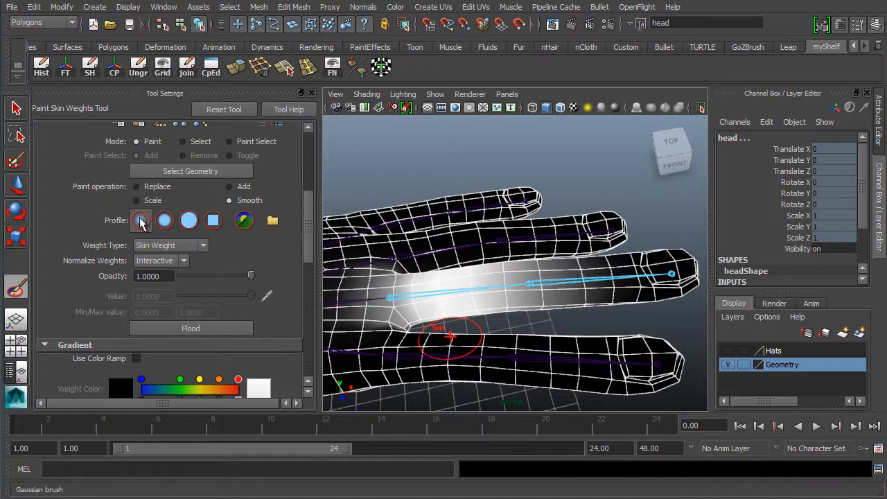
Set the brush to Replace with a paint value of 0 and a solid profile
left_click(163, 187)
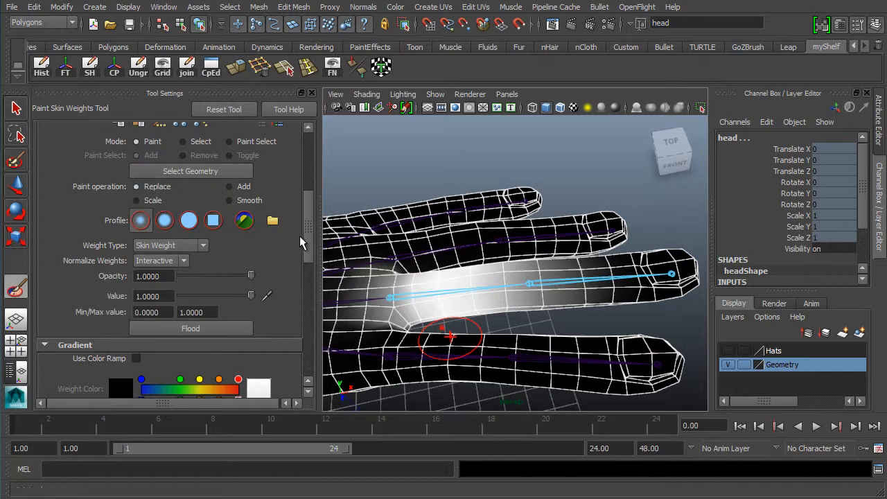
left_click(175, 295)
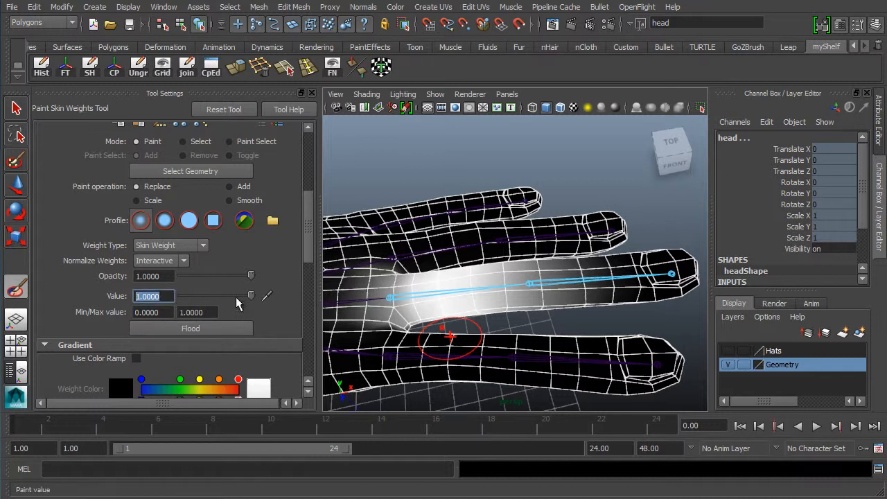
type("0")
key("Return")
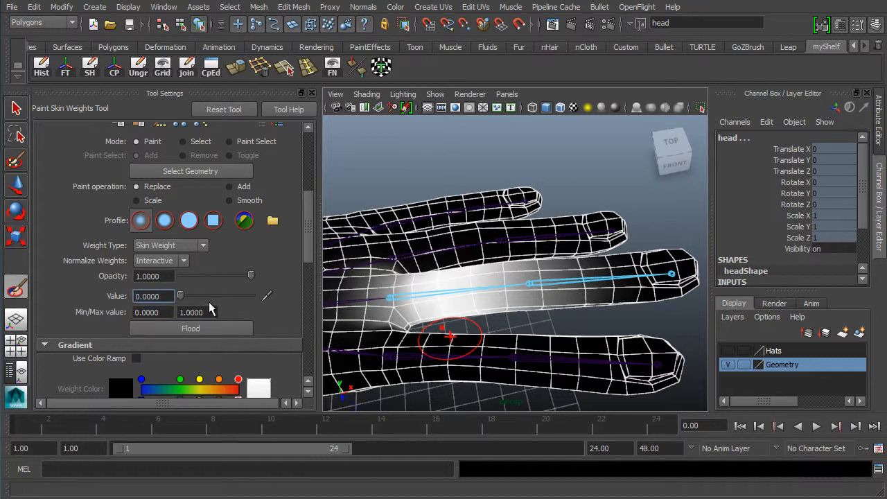
left_click(210, 225)
left_click(194, 224)
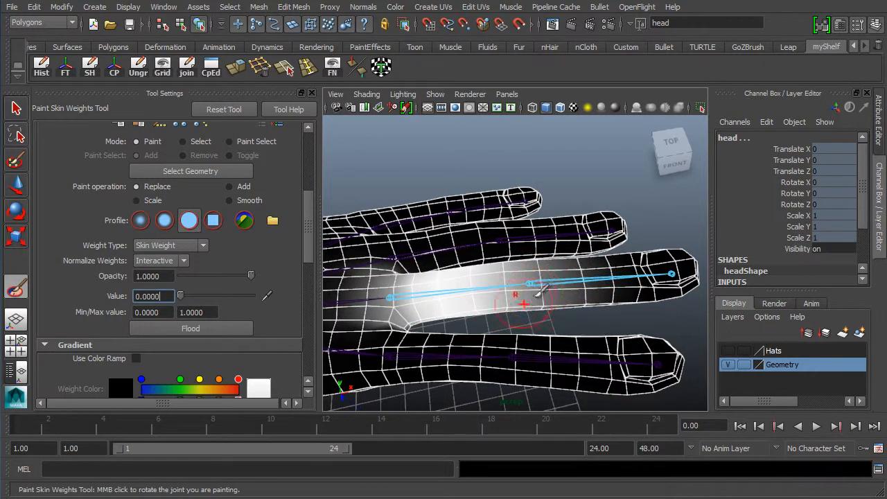
Paint the fingertip back to black, touch up the white base weights, then switch to Smooth
mouse_move(539, 301)
left_mouse_down()
mouse_move(547, 288)
mouse_move(516, 284)
mouse_move(581, 305)
mouse_move(604, 287)
left_mouse_up()
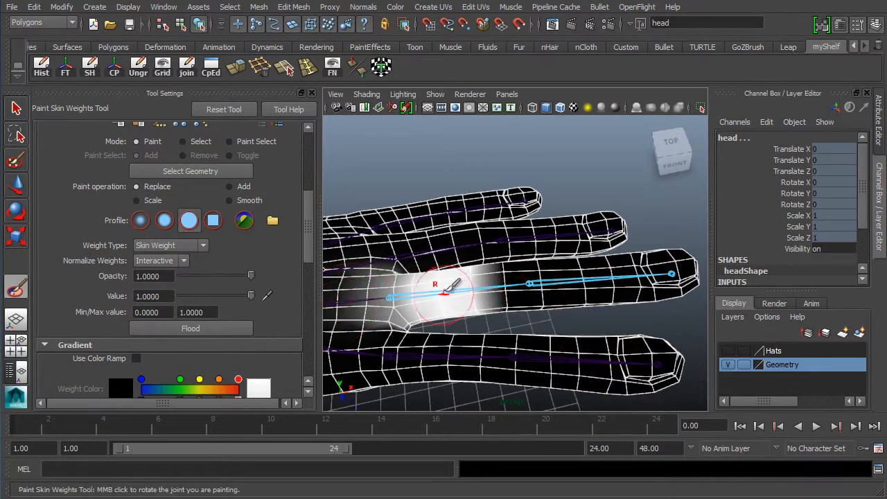
mouse_move(479, 294)
left_mouse_down()
mouse_move(488, 284)
mouse_move(478, 280)
mouse_move(530, 280)
left_mouse_up()
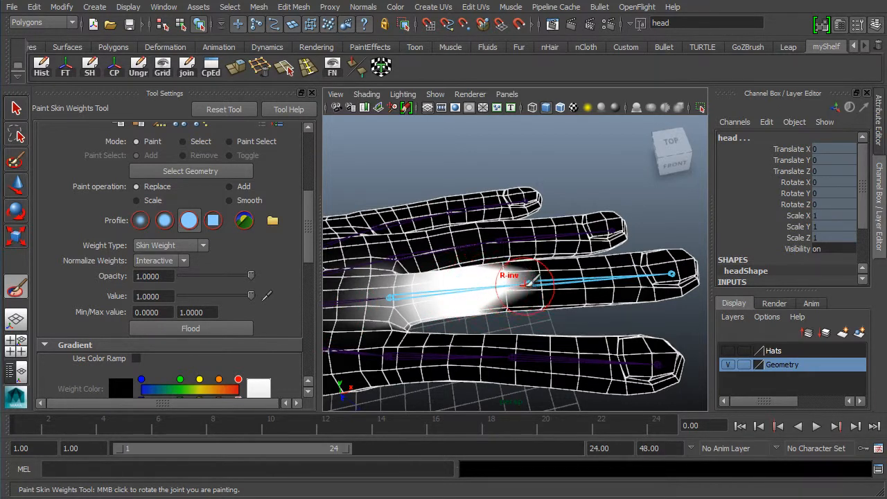
key("ctrl+z")
mouse_move(461, 287)
left_mouse_down()
mouse_move(481, 262)
mouse_move(490, 296)
mouse_move(459, 301)
left_mouse_up()
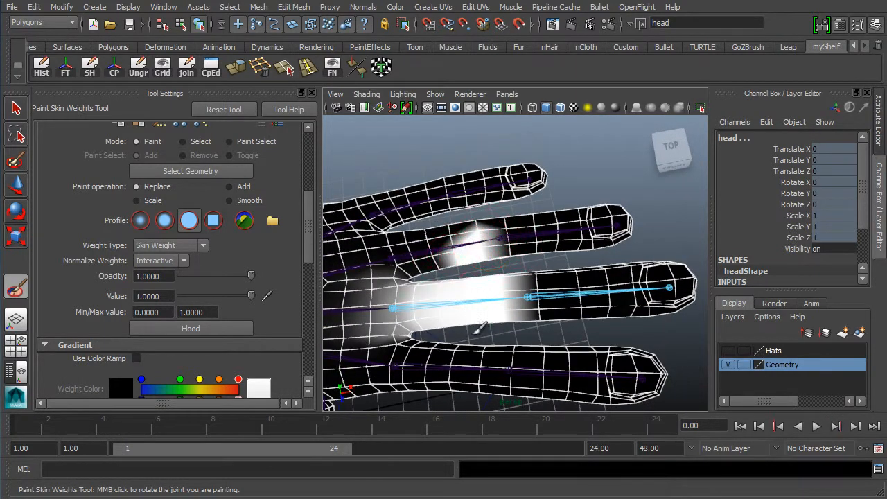
key("ctrl+z")
scroll(457, 315, "up", 3)
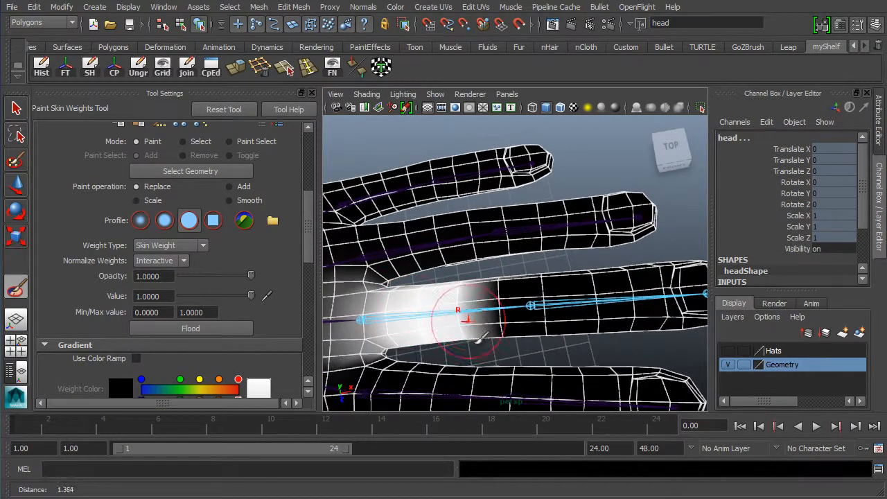
mouse_move(470, 313)
left_mouse_down()
mouse_move(469, 294)
mouse_move(478, 329)
mouse_move(471, 264)
mouse_move(495, 301)
left_mouse_up()
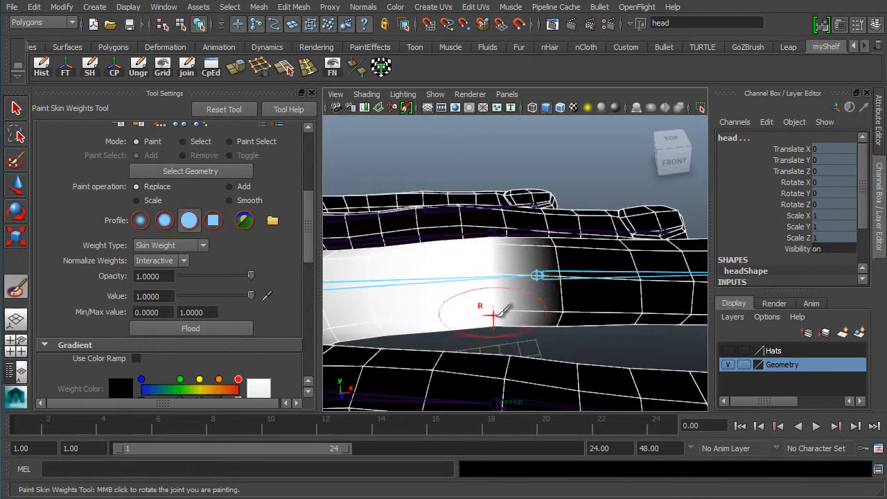
mouse_move(526, 309)
right_mouse_down("alt")
mouse_move(473, 298)
mouse_move(523, 305)
right_mouse_up("alt")
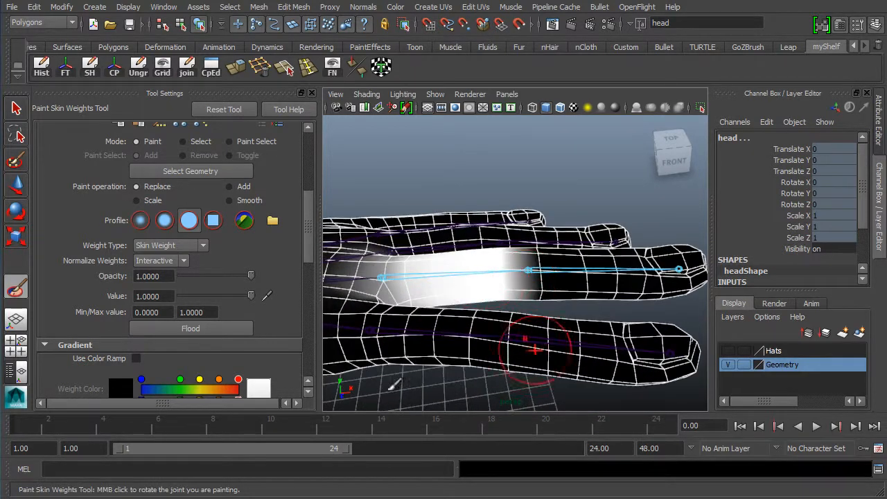
left_click(248, 201)
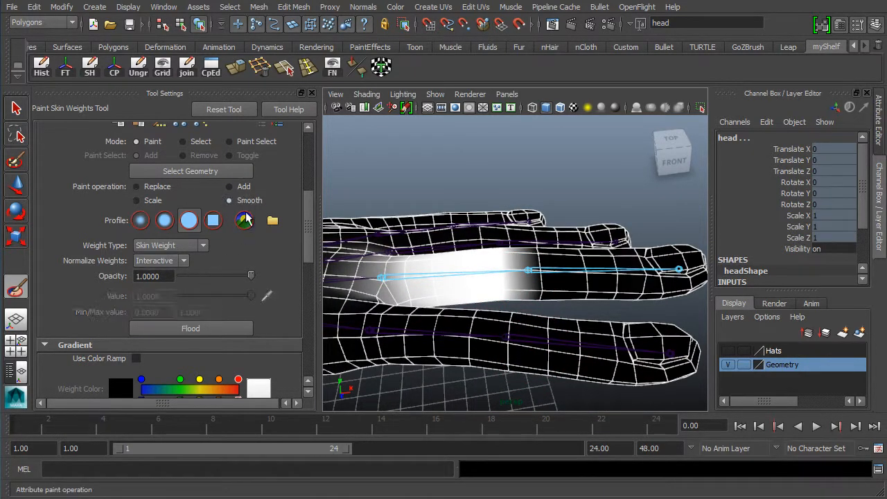
Smooth L_Middle_01's white band across the finger joint and orbit to inspect the fingers
left_click_drag(526, 273, 526, 282, "alt")
mouse_move(488, 282)
left_mouse_down()
mouse_move(499, 296)
mouse_move(493, 275)
mouse_move(490, 287)
left_mouse_up()
mouse_move(555, 272)
left_mouse_down("alt")
mouse_move(535, 283)
mouse_move(518, 269)
mouse_move(519, 237)
left_mouse_up("alt")
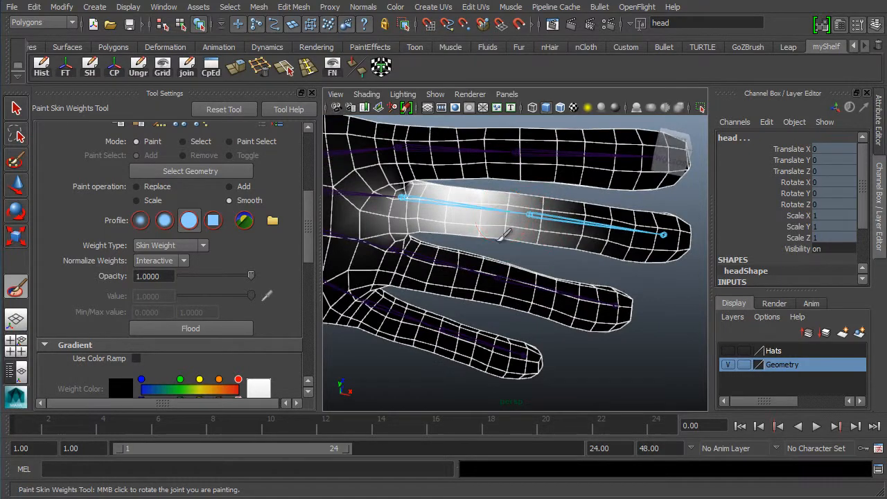
left_click_drag(451, 242, 454, 326, "alt")
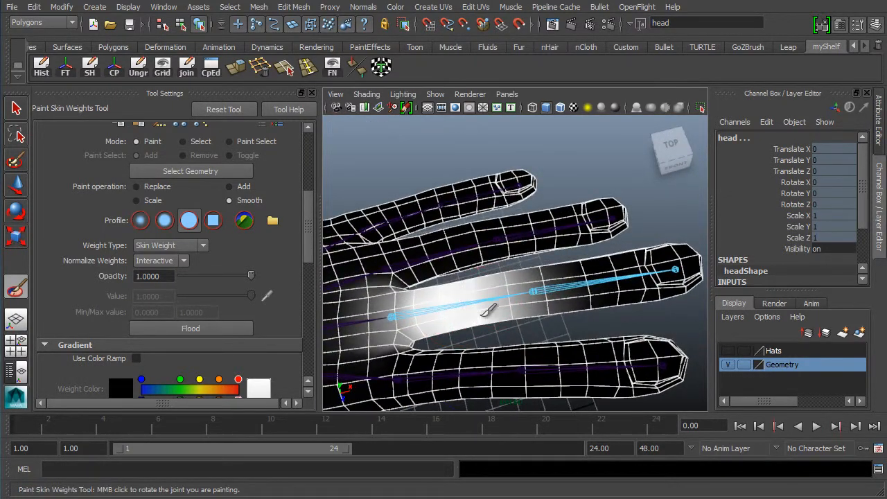
left_click_drag(517, 297, 468, 322, "alt")
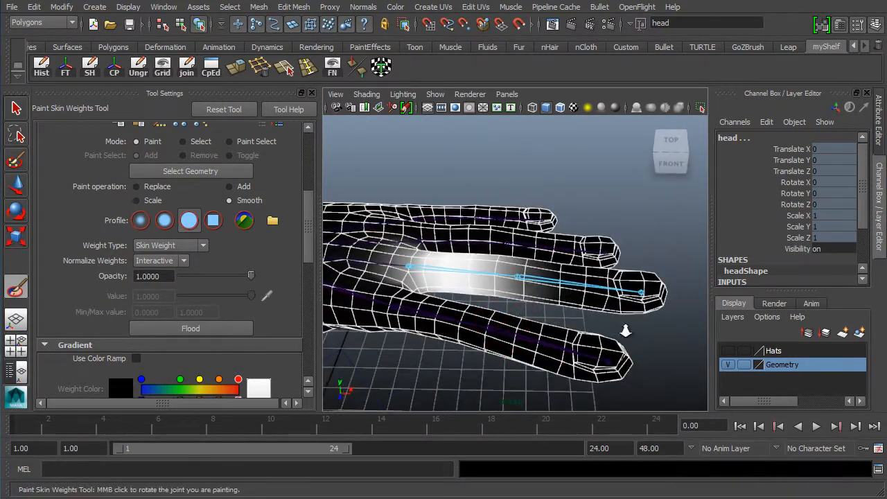
scroll(627, 333, "up", 4)
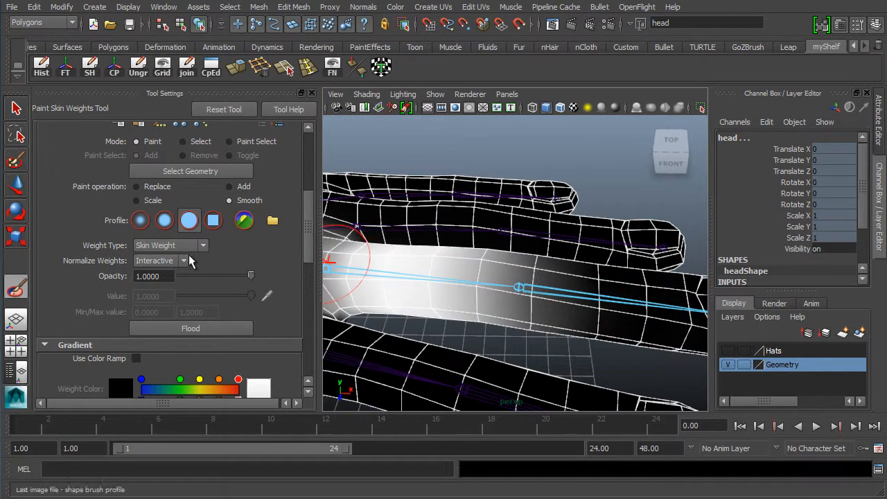
left_click(172, 275)
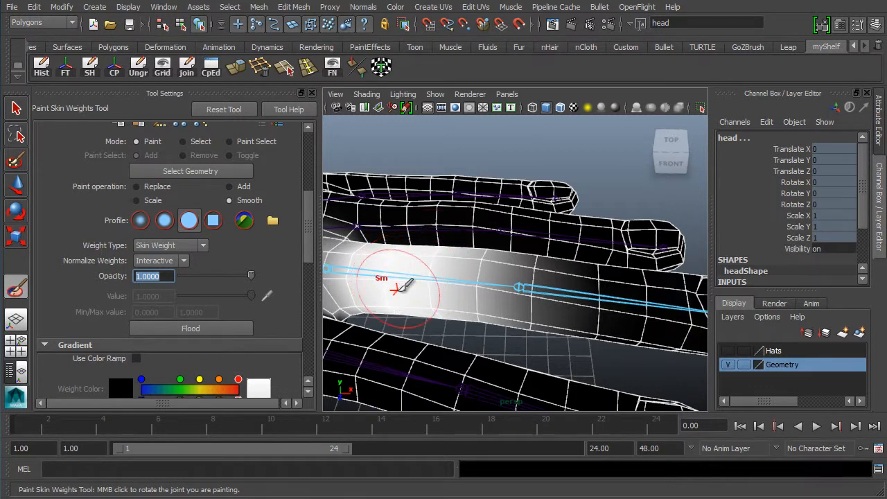
Switch the brush to a Gaussian profile with opacity 0.1 and frame the middle finger
left_click(141, 221)
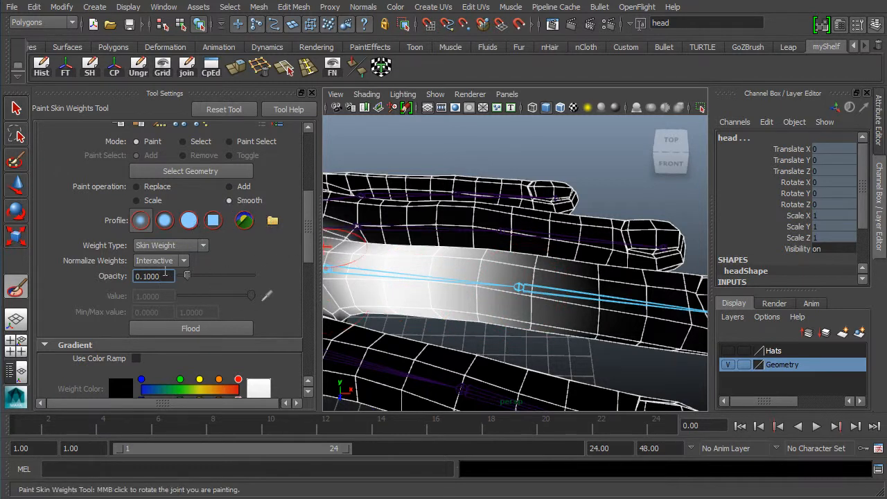
left_click_drag(167, 275, 128, 276)
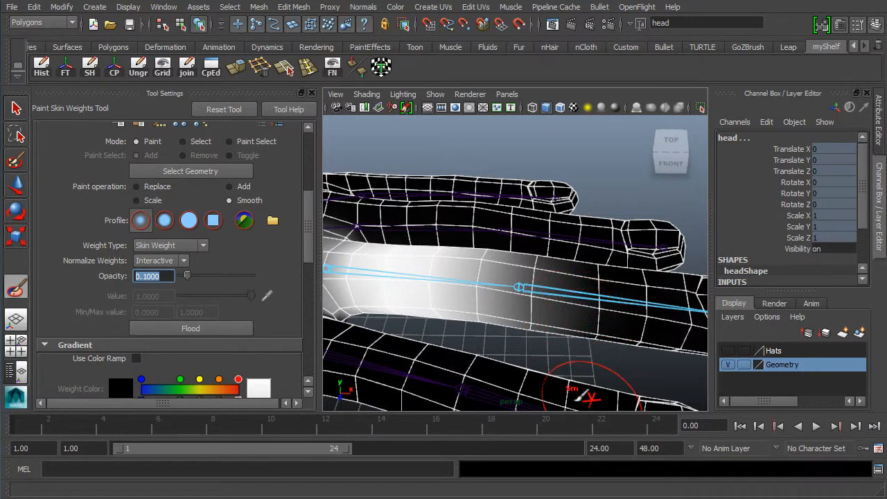
mouse_move(596, 399)
left_mouse_down("alt")
mouse_move(503, 295)
mouse_move(525, 254)
left_mouse_up("alt")
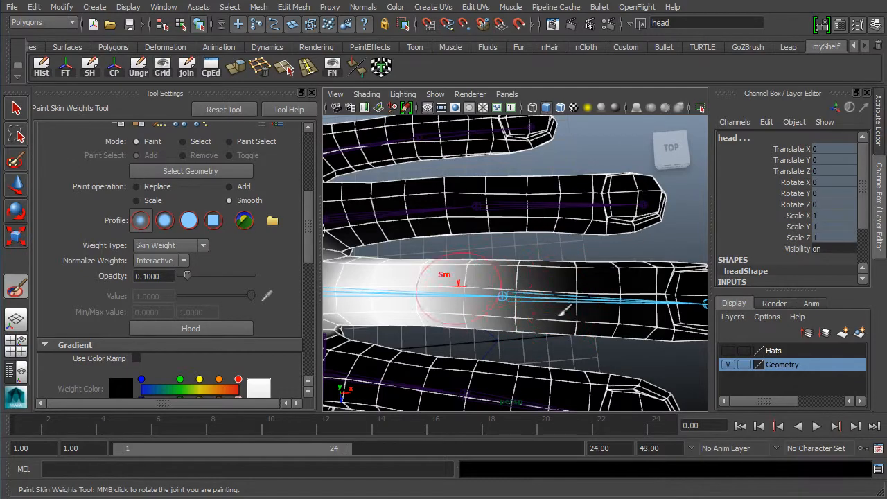
middle_click_drag(480, 284, 584, 255, "alt")
right_click_drag(501, 264, 636, 278, "alt")
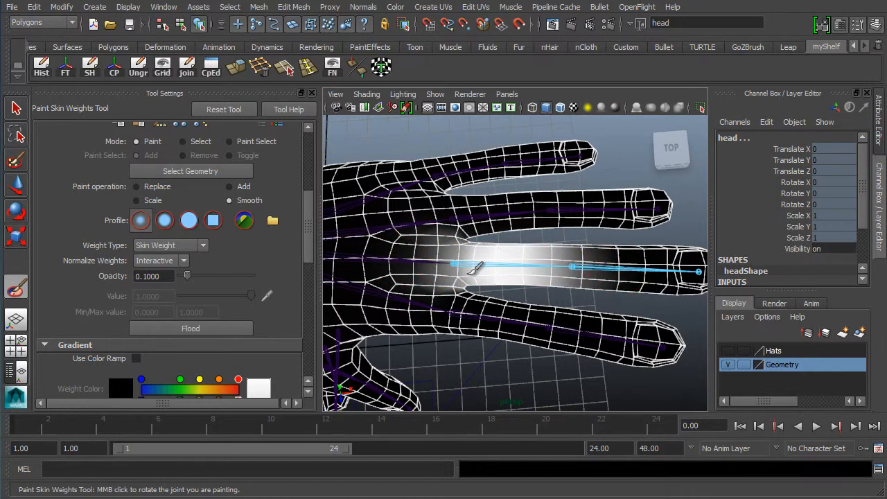
Raise the brush opacity to 0.25 and orbit around the hand to check the finger's gradient
left_click(169, 278)
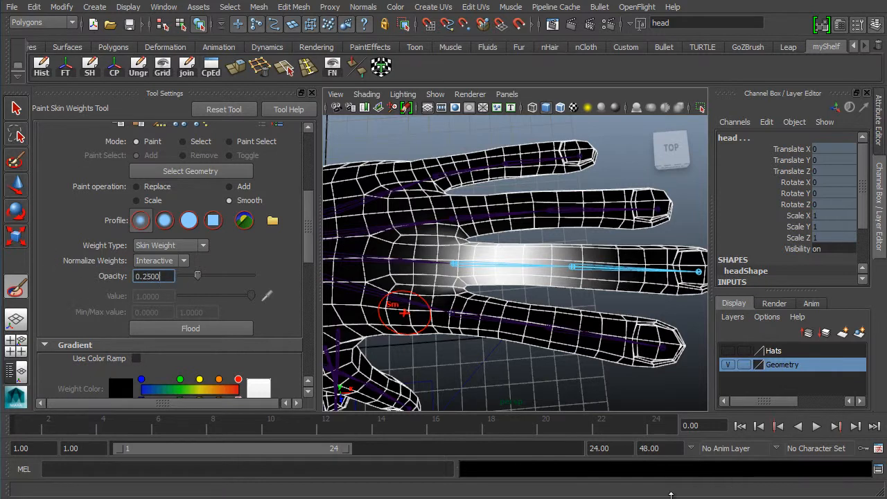
right_click_drag(505, 330, 582, 323, "alt")
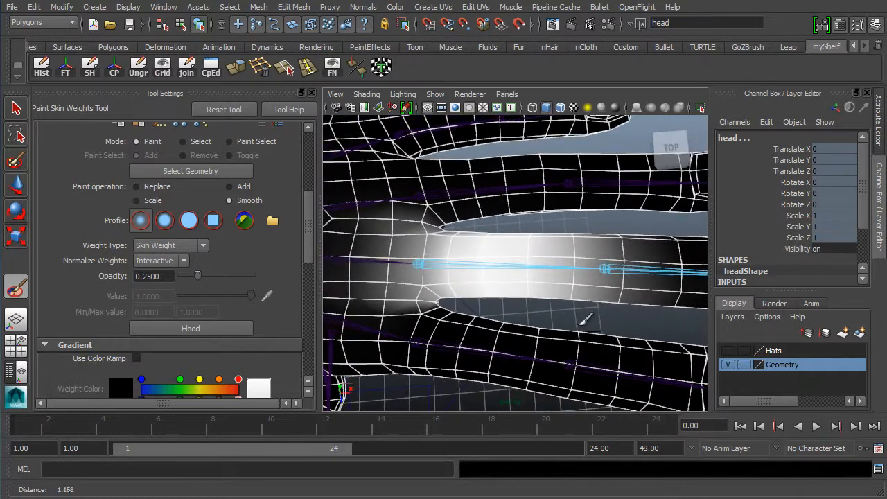
scroll(555, 274, "down", 2)
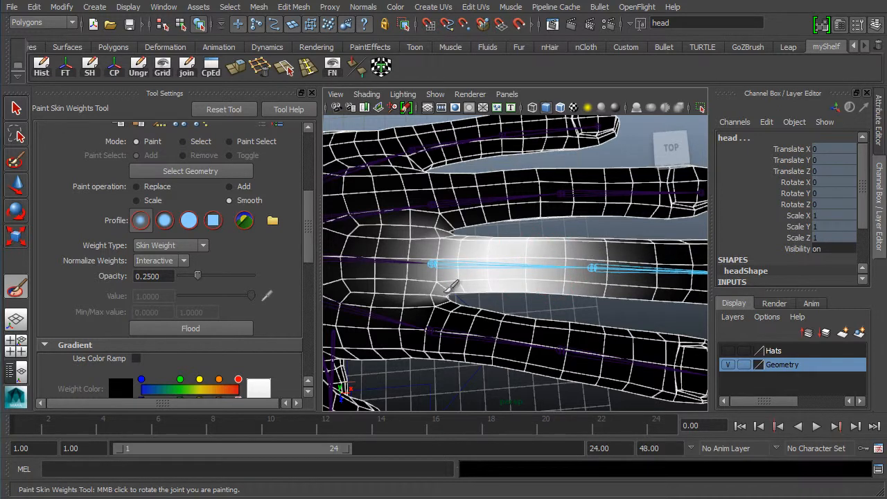
left_click_drag(166, 276, 71, 293)
mouse_move(510, 254)
left_mouse_down("alt")
mouse_move(519, 223)
mouse_move(539, 241)
mouse_move(484, 257)
left_mouse_up("alt")
right_click_drag(483, 260, 586, 269, "alt")
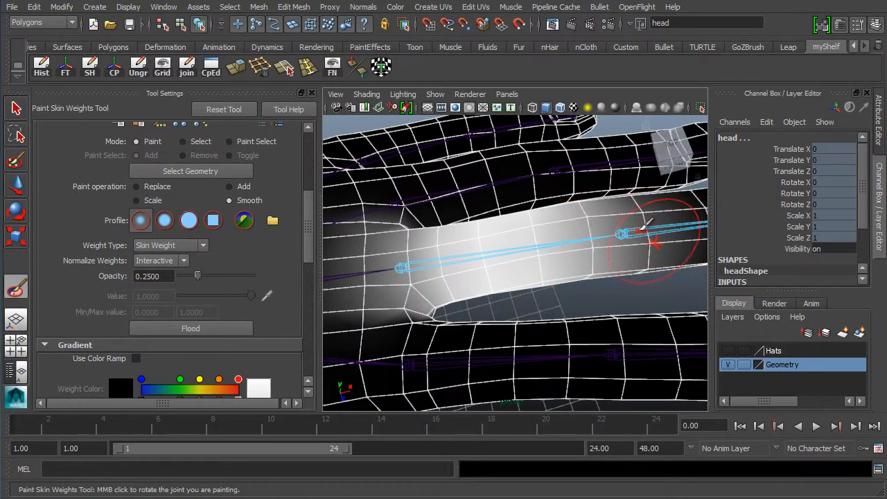
left_click_drag(531, 201, 442, 261, "alt")
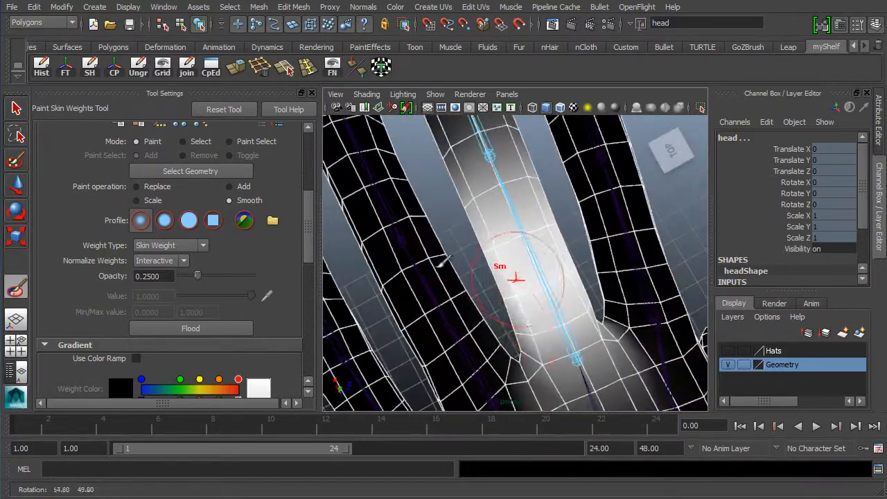
left_click_drag(540, 260, 406, 320, "alt")
scroll(515, 285, "down", 5)
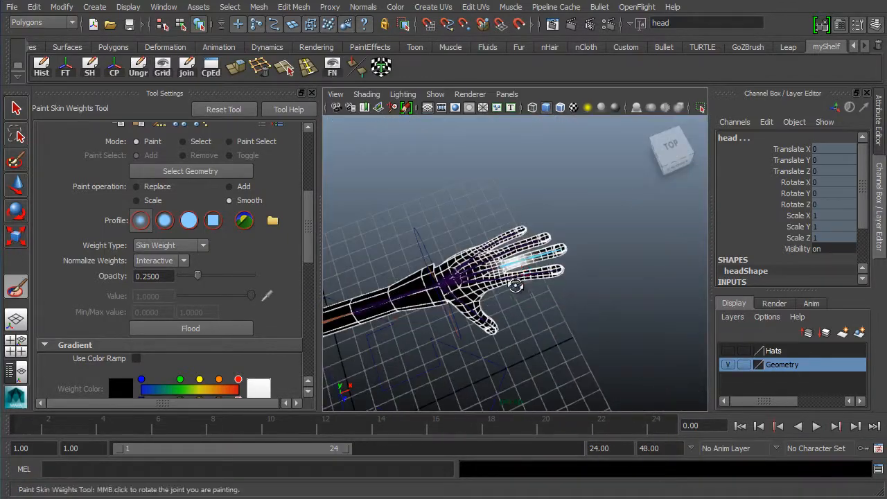
right_click_drag(372, 286, 641, 278, "alt")
left_click_drag(546, 296, 480, 298, "alt")
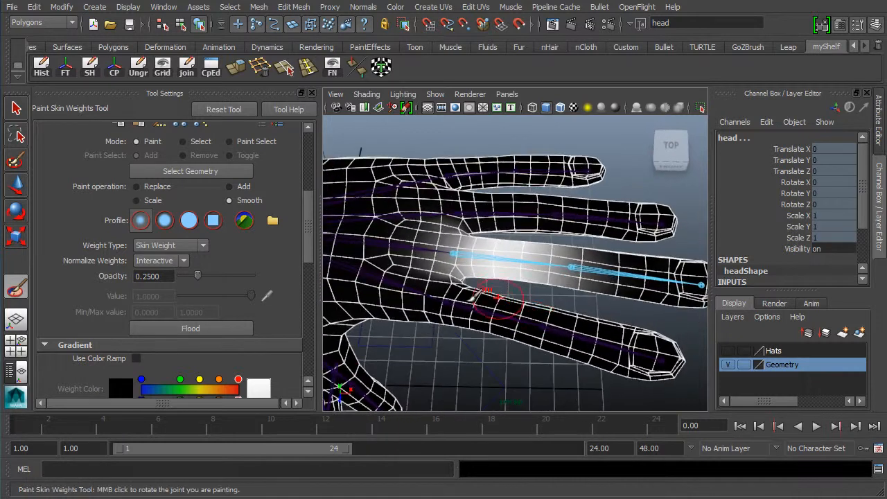
Switch the weight brush back to Replace at value 1.0 with opacity 0.1
left_click(155, 186)
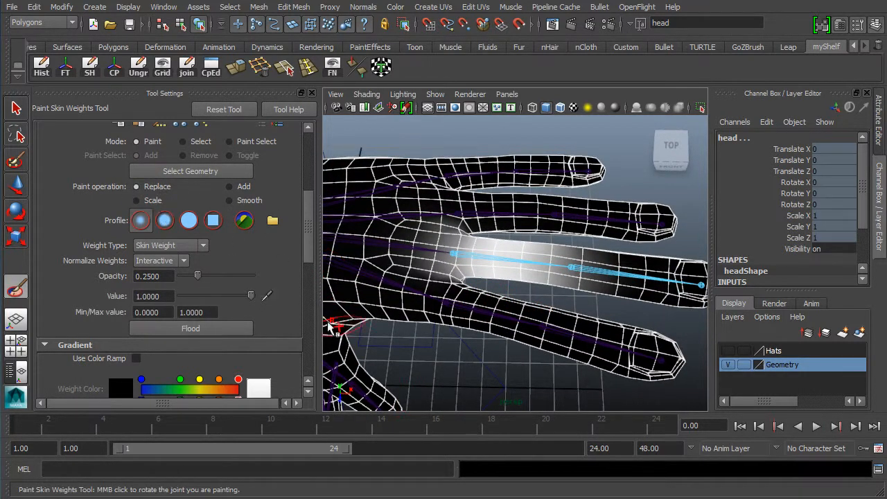
double_click(158, 297)
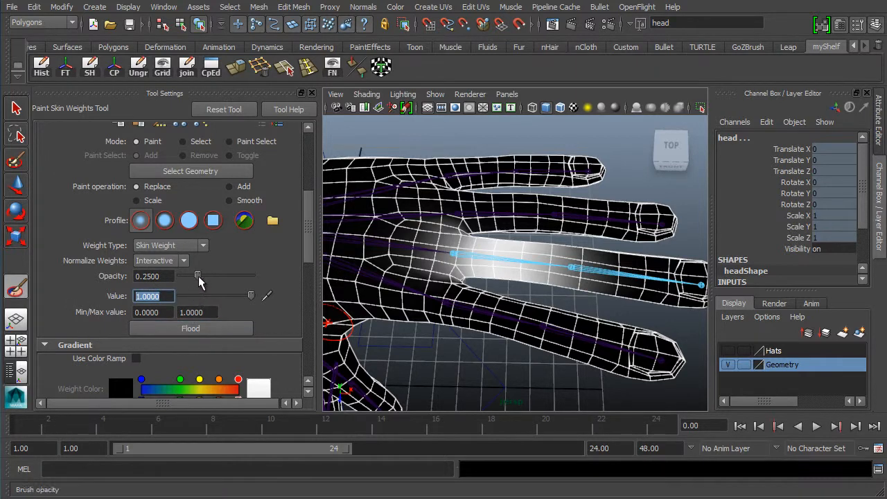
left_click_drag(189, 276, 188, 282)
double_click(169, 275)
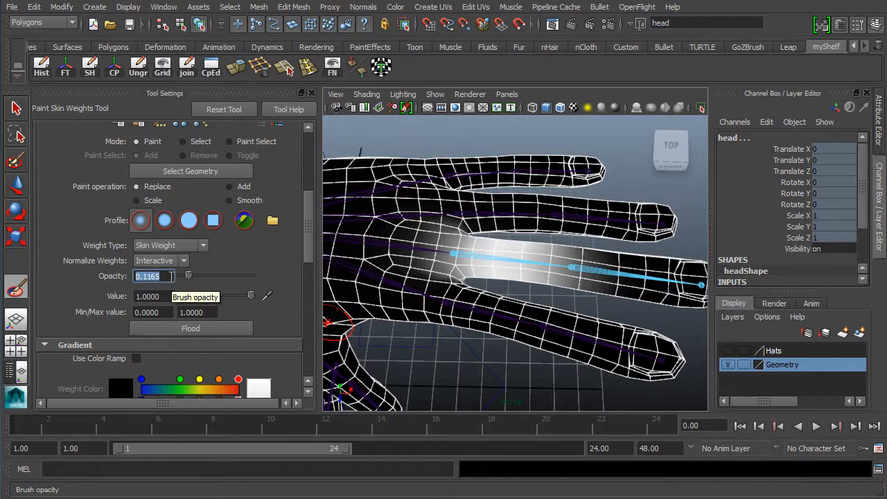
Zoom, pan and tumble the viewport to frame the left middle finger and hand
scroll(505, 288, "up", 5)
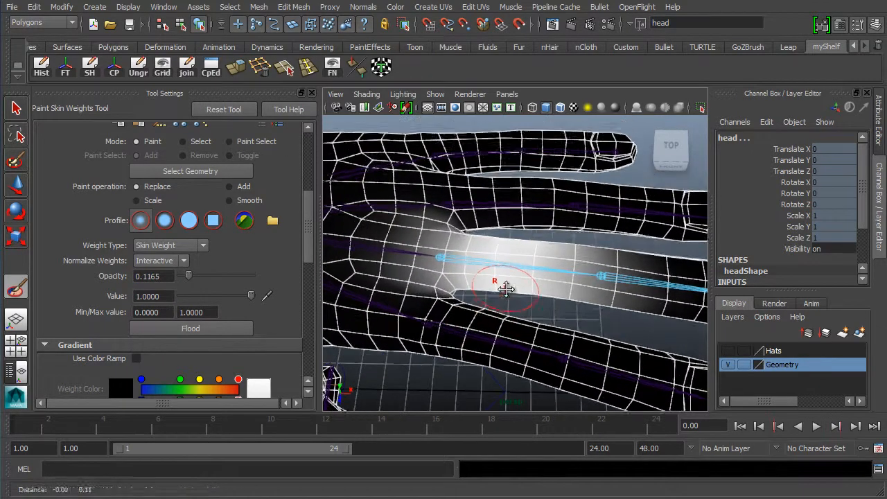
middle_click_drag(506, 288, 506, 299, "alt")
mouse_move(506, 299)
right_mouse_down("alt")
mouse_move(505, 318)
mouse_move(514, 318)
right_mouse_up("alt")
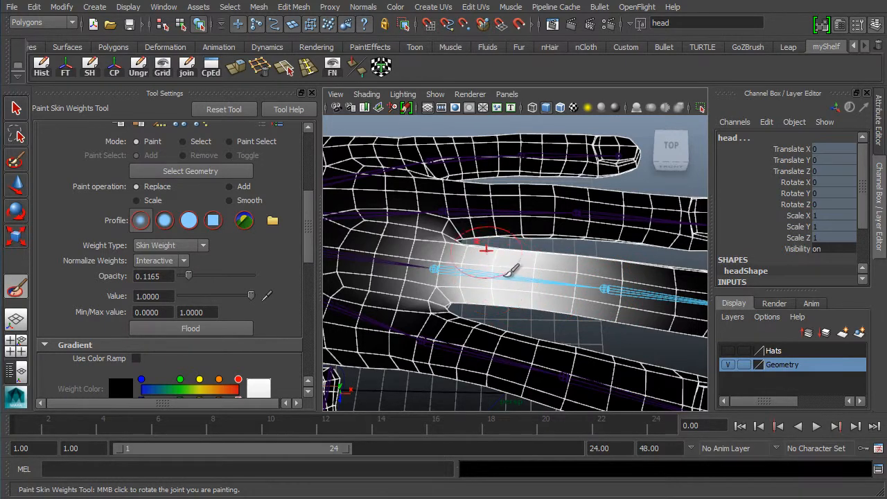
mouse_move(478, 267)
middle_mouse_down("alt")
mouse_move(467, 201)
mouse_move(458, 225)
middle_mouse_up("alt")
left_click_drag(459, 228, 460, 201, "alt")
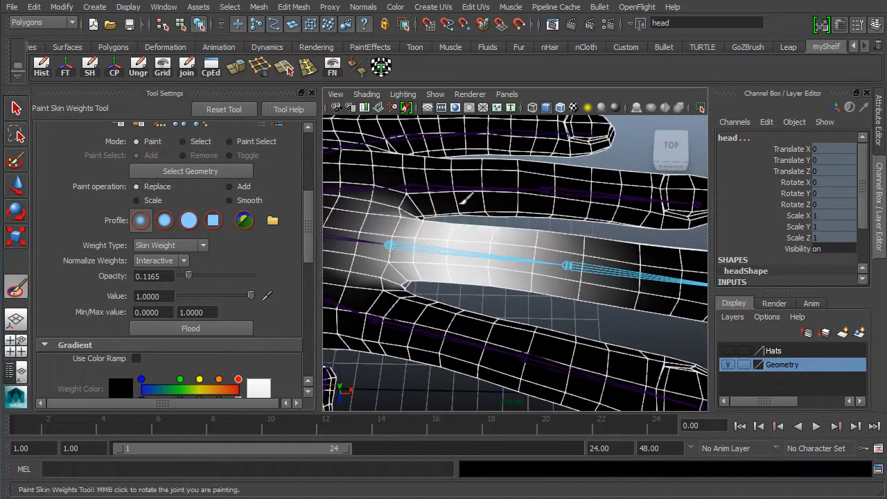
middle_click_drag(456, 200, 489, 217, "alt")
left_click_drag(519, 289, 508, 310, "alt")
left_click_drag(471, 285, 440, 265, "alt")
mouse_move(439, 265)
right_mouse_down("alt")
mouse_move(550, 281)
mouse_move(519, 240)
mouse_move(531, 254)
mouse_move(543, 245)
right_mouse_up("alt")
middle_click_drag(542, 245, 555, 246, "alt")
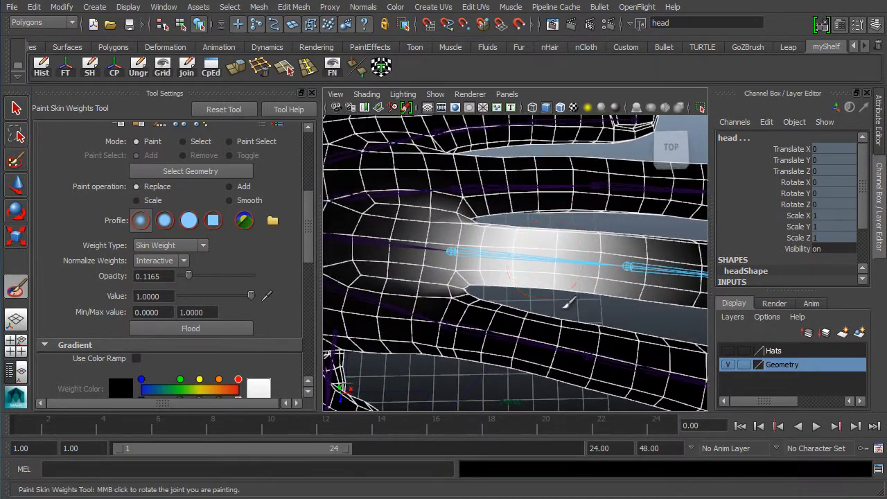
left_click_drag(169, 275, 138, 270)
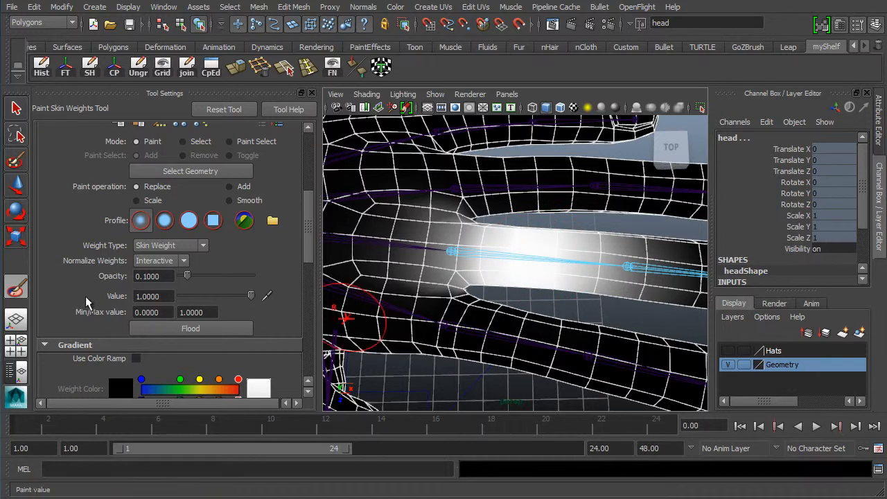
Paint two Replace strokes at value 1.0 to brighten and extend the finger's white weights
left_click(167, 296)
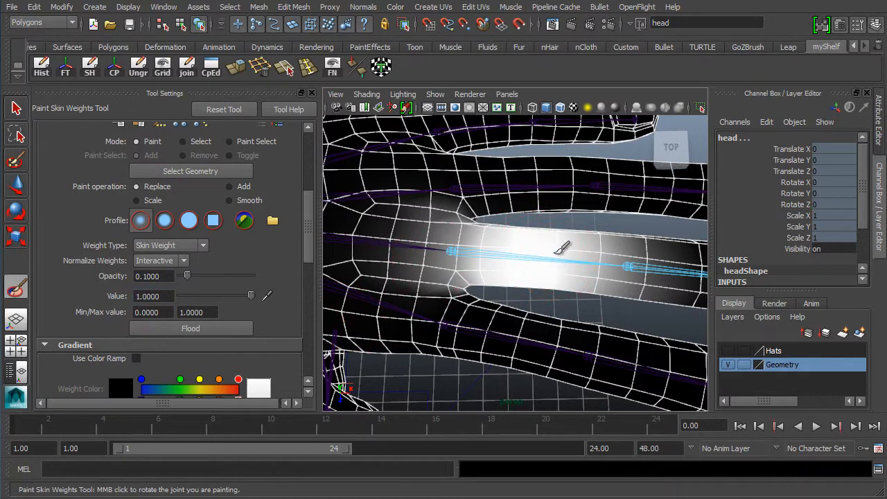
double_click(168, 296)
double_click(167, 276)
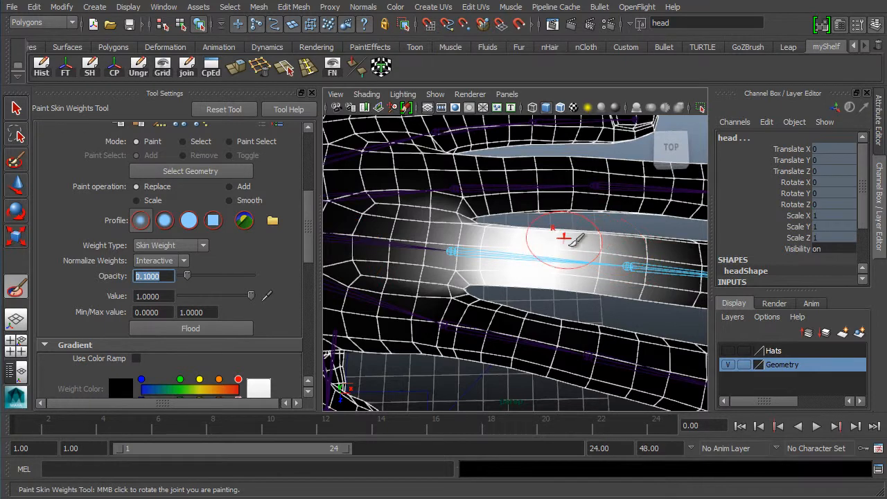
mouse_move(645, 255)
left_mouse_down()
mouse_move(647, 279)
mouse_move(639, 275)
mouse_move(657, 244)
mouse_move(637, 296)
mouse_move(619, 253)
mouse_move(648, 283)
mouse_move(657, 249)
mouse_move(620, 253)
mouse_move(643, 268)
mouse_move(666, 252)
mouse_move(650, 267)
mouse_move(646, 298)
left_mouse_up()
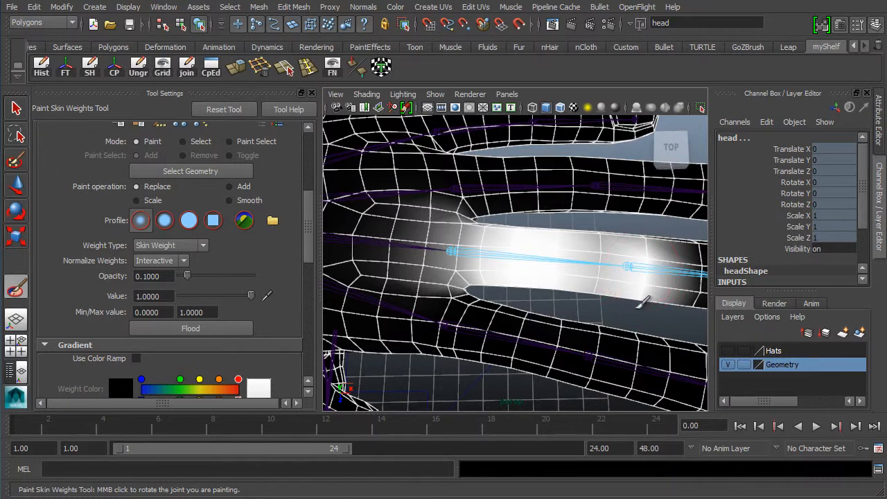
mouse_move(650, 263)
left_mouse_down()
mouse_move(652, 251)
mouse_move(642, 307)
left_mouse_up()
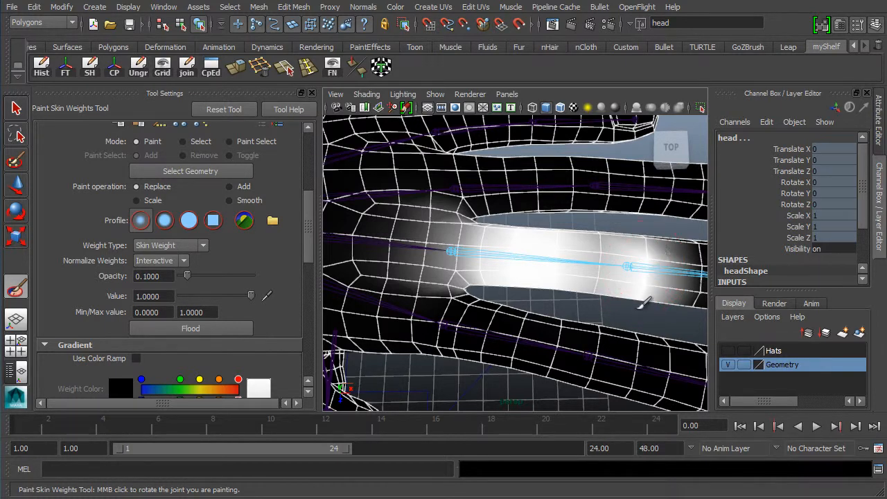
Change the paint value to 0.25, keeping opacity at 0.1
double_click(169, 295)
double_click(165, 275)
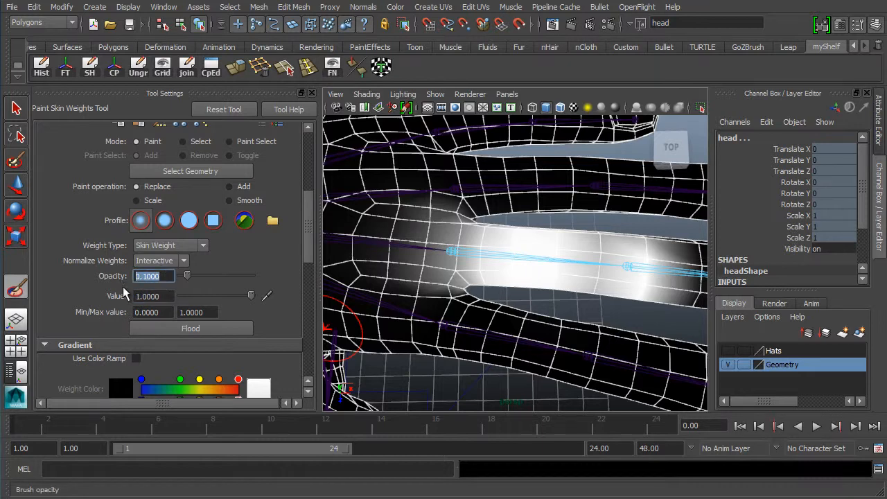
double_click(171, 295)
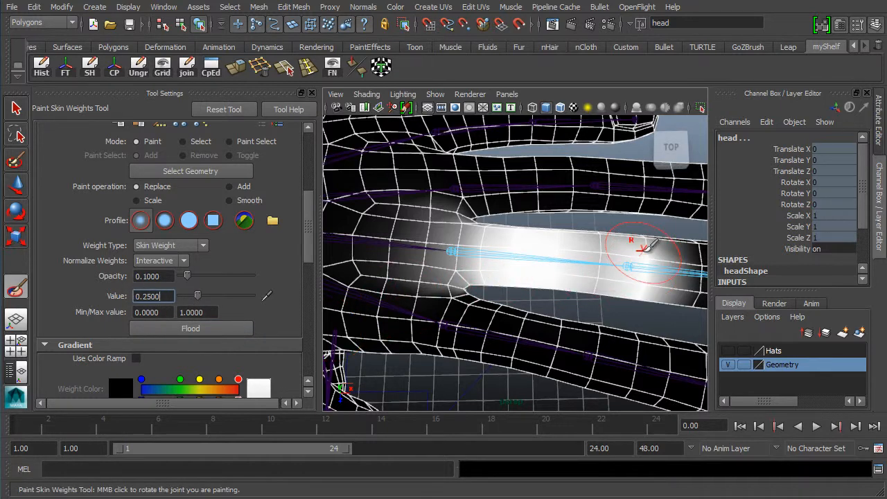
Grey the finger's weights with one stroke, then raise the paint value to 1.0000
mouse_move(646, 254)
left_mouse_down()
mouse_move(656, 249)
mouse_move(655, 304)
left_mouse_up()
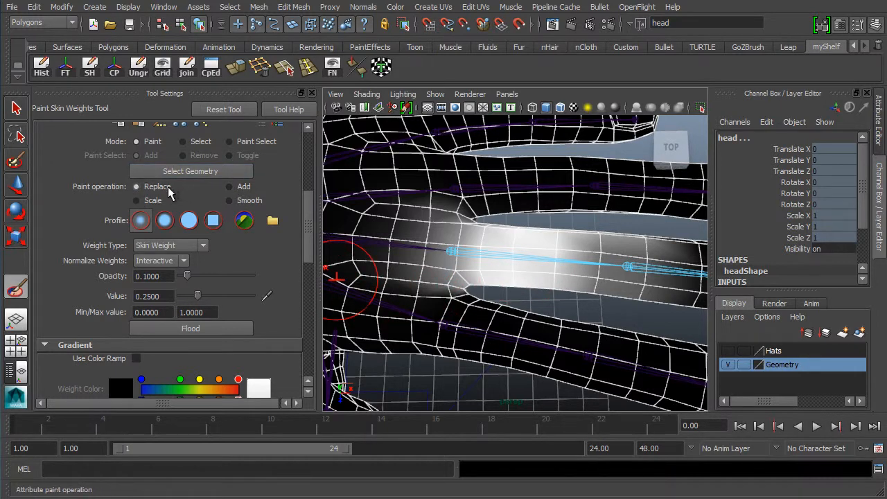
left_click(167, 296)
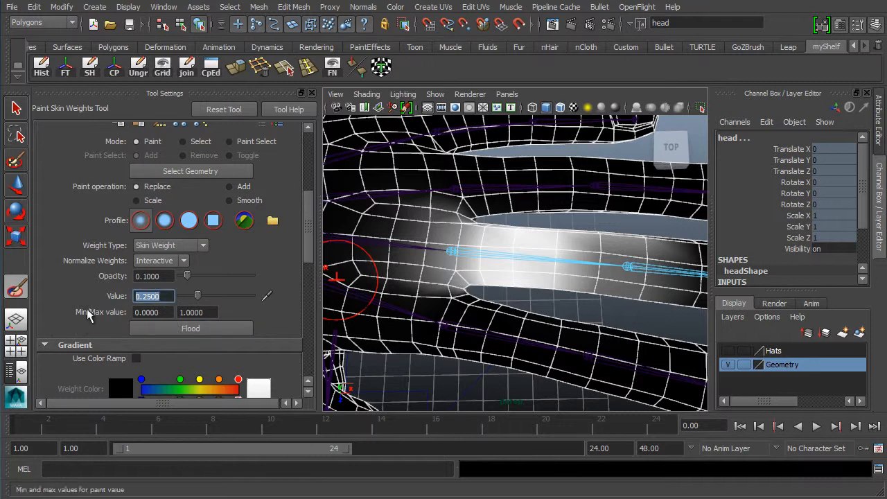
left_click(172, 277)
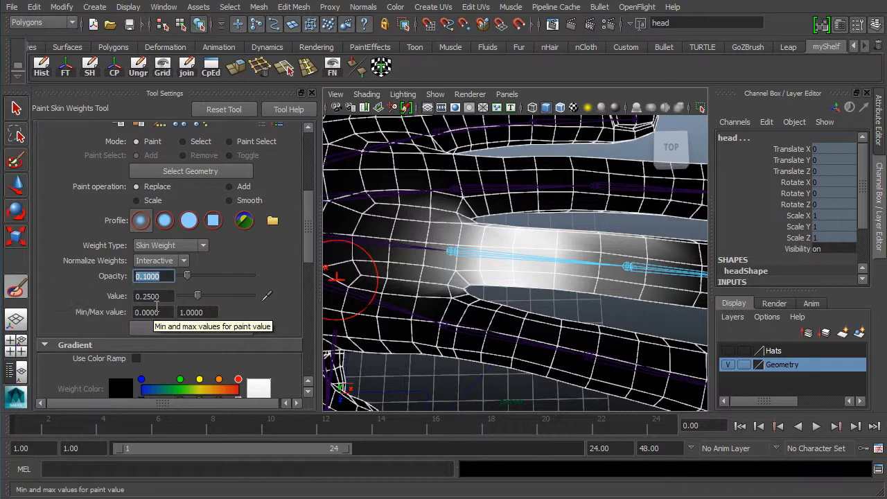
key("Tab")
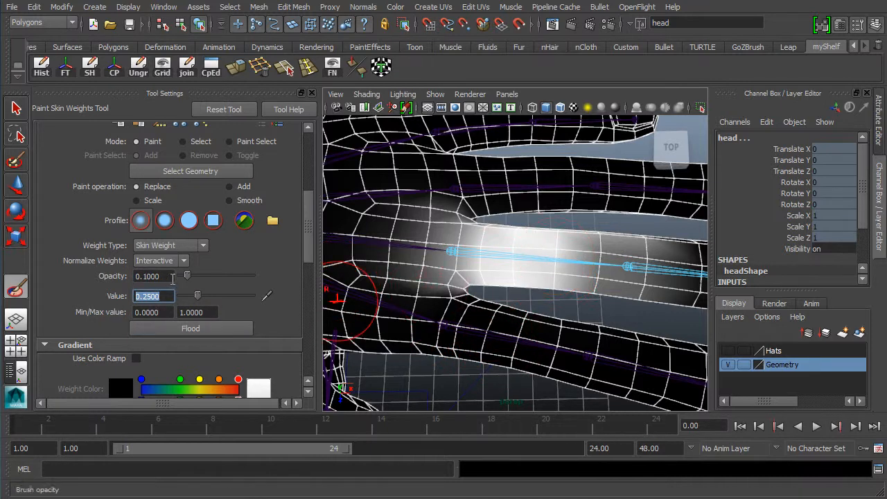
key("shift+Tab")
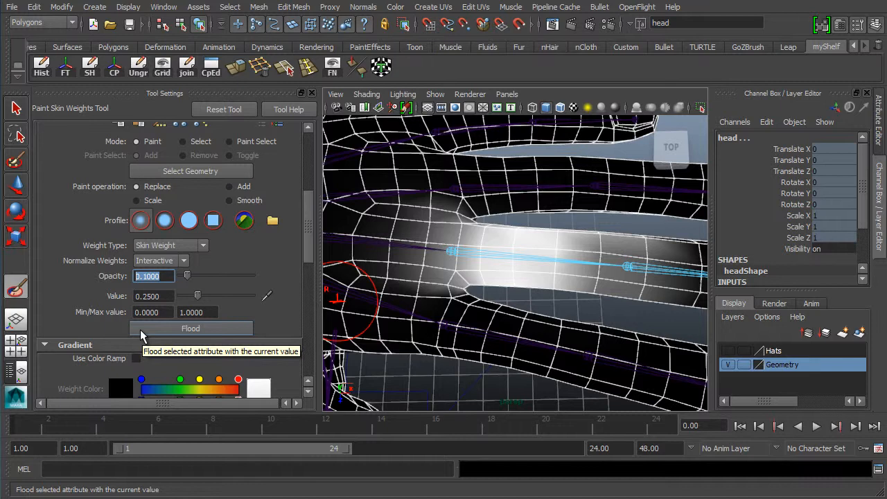
key("Tab")
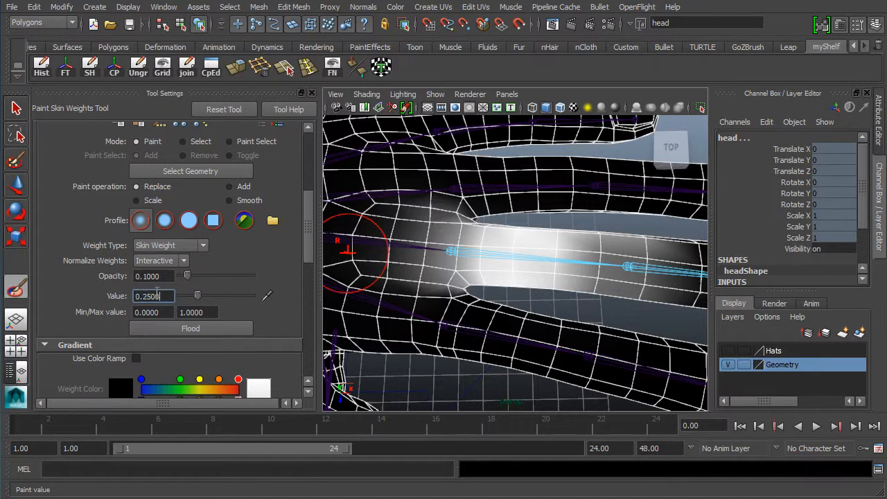
key("Return")
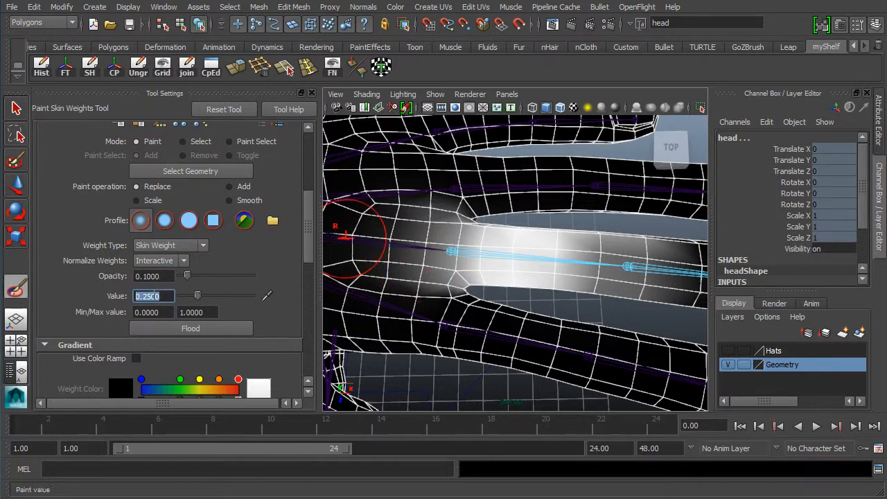
left_click_drag(198, 297, 252, 296)
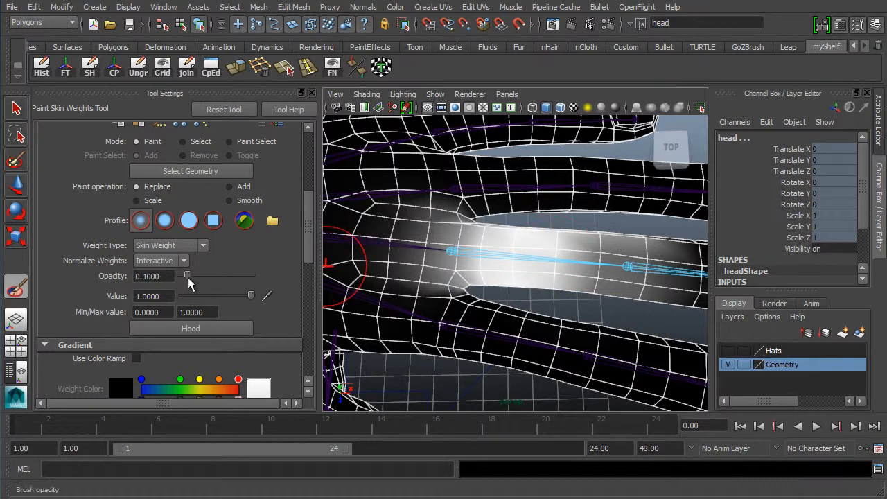
Paint full weight along the middle-finger joint, then set the paint value to 0.25
mouse_move(560, 250)
left_mouse_down()
mouse_move(533, 266)
mouse_move(548, 248)
mouse_move(562, 255)
mouse_move(575, 243)
mouse_move(600, 273)
mouse_move(606, 239)
mouse_move(508, 259)
mouse_move(504, 240)
mouse_move(481, 248)
mouse_move(542, 244)
left_mouse_up()
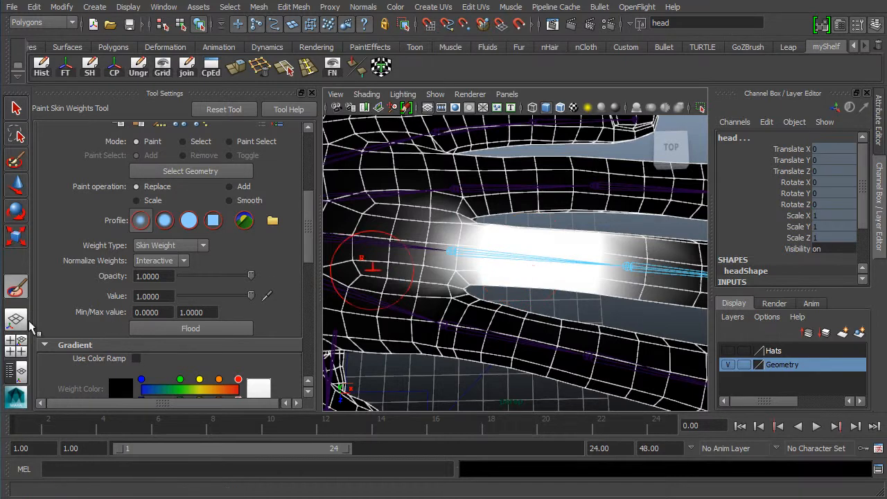
left_click_drag(164, 296, 52, 295)
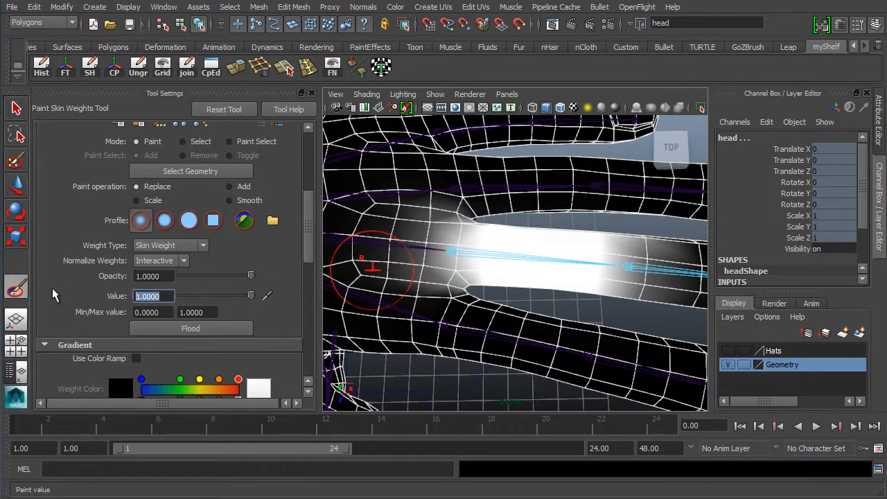
type(".25")
key("Return")
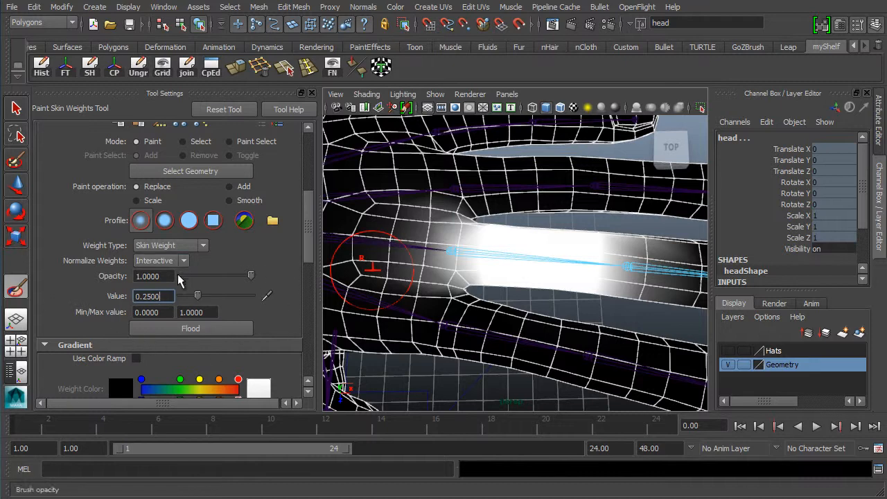
Keep opacity at 0.1 and lightly soften the white weights along the finger's upper edge
left_click_drag(171, 276, 9, 269)
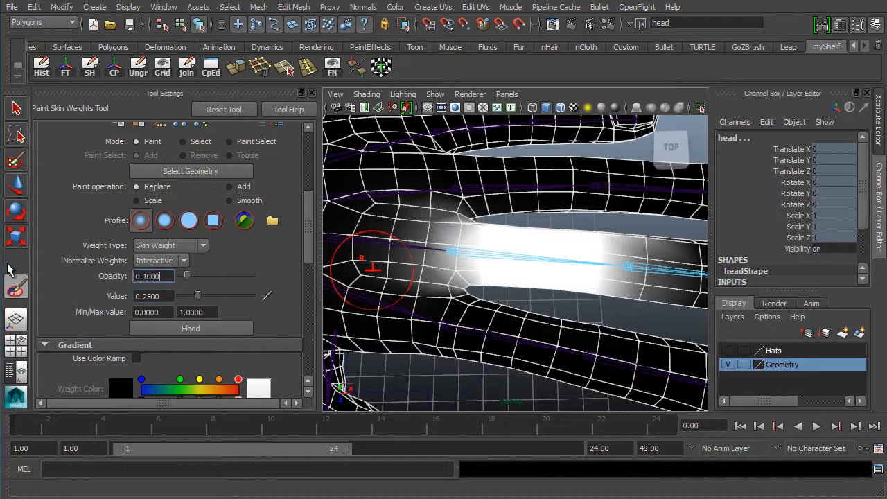
mouse_move(550, 261)
left_mouse_down()
mouse_move(544, 270)
mouse_move(611, 249)
mouse_move(509, 266)
mouse_move(496, 277)
left_mouse_up()
left_click_drag(528, 233, 512, 241)
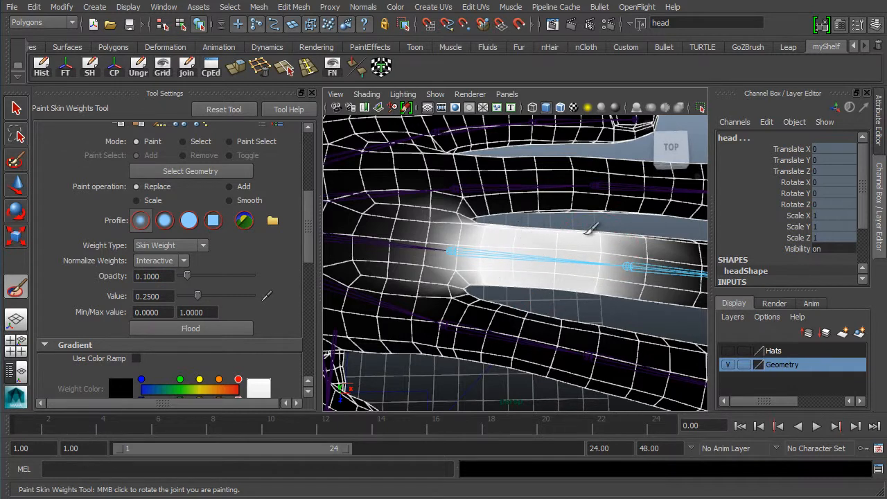
Stroke the middle finger's upper edge to blend the white band into grey
mouse_move(590, 229)
left_mouse_down()
mouse_move(501, 253)
mouse_move(531, 240)
mouse_move(523, 242)
mouse_move(539, 254)
mouse_move(558, 249)
mouse_move(569, 268)
mouse_move(602, 277)
mouse_move(615, 243)
left_mouse_up()
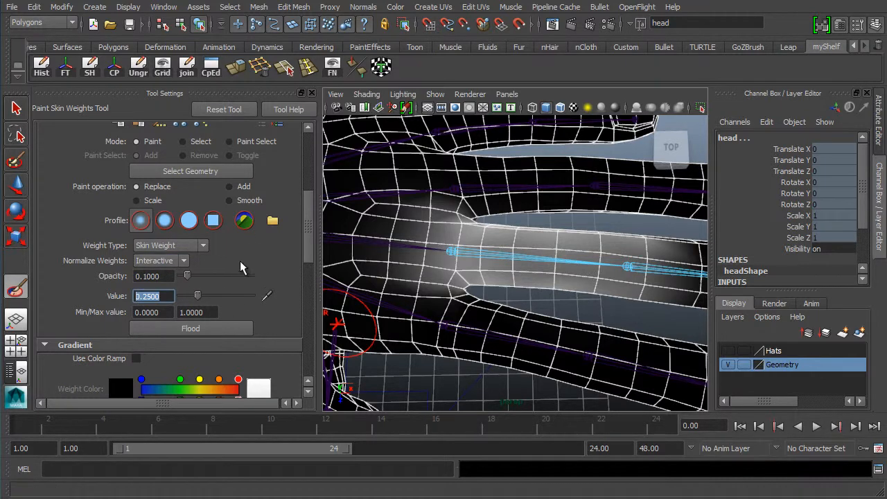
mouse_move(307, 236)
left_mouse_down()
mouse_move(312, 194)
mouse_move(298, 228)
left_mouse_up()
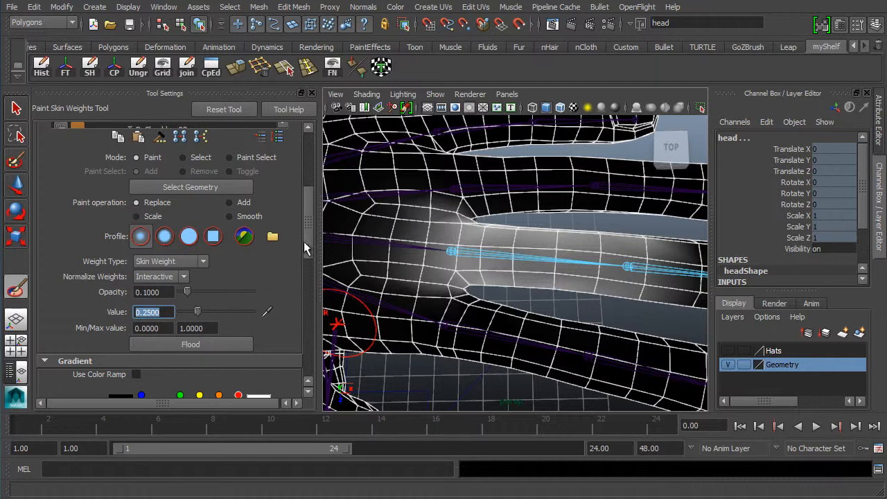
mouse_move(307, 241)
left_mouse_down()
mouse_move(302, 268)
mouse_move(305, 229)
mouse_move(302, 285)
mouse_move(274, 269)
left_mouse_up()
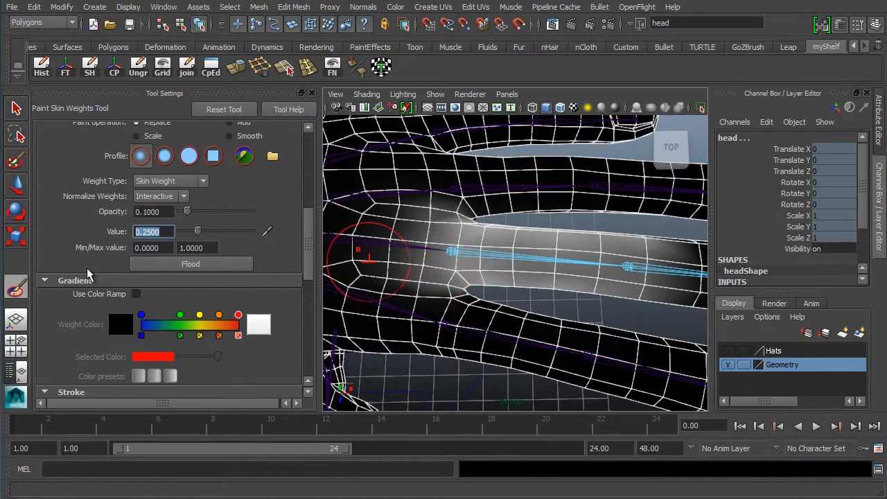
mouse_move(309, 248)
left_mouse_down()
mouse_move(312, 227)
mouse_move(307, 243)
left_mouse_up()
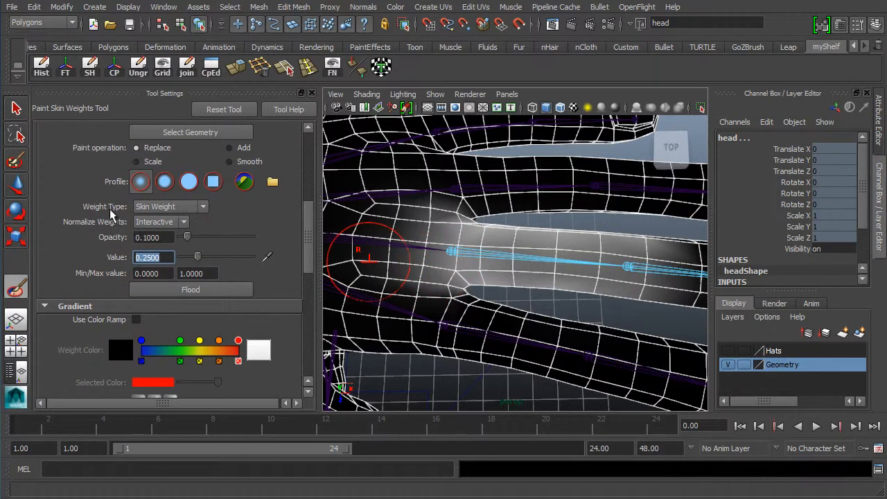
left_click(148, 207)
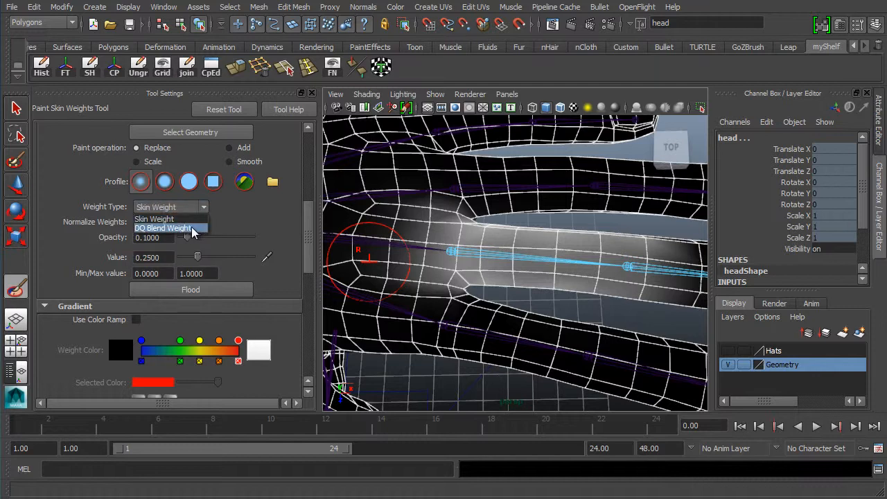
left_click(232, 223)
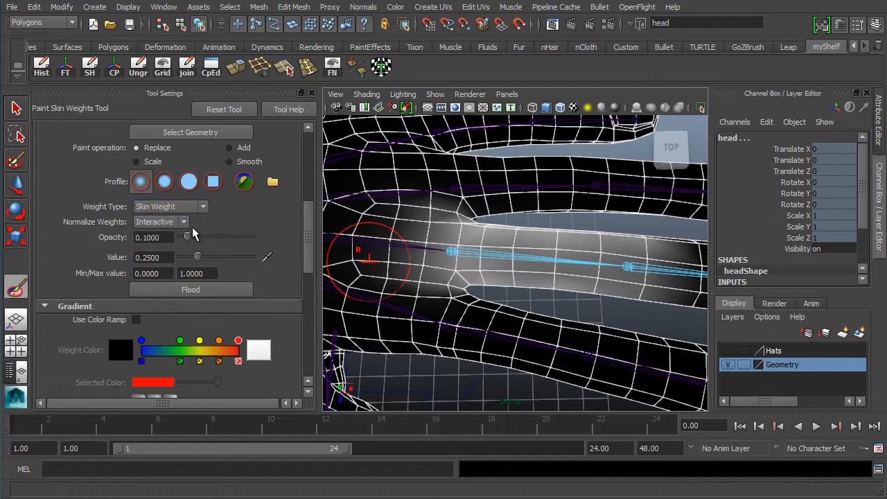
left_click(175, 222)
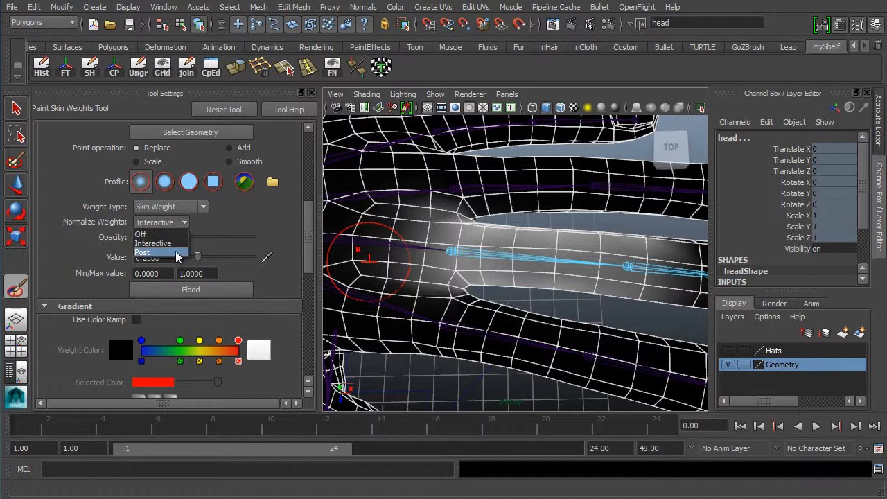
left_click(256, 213)
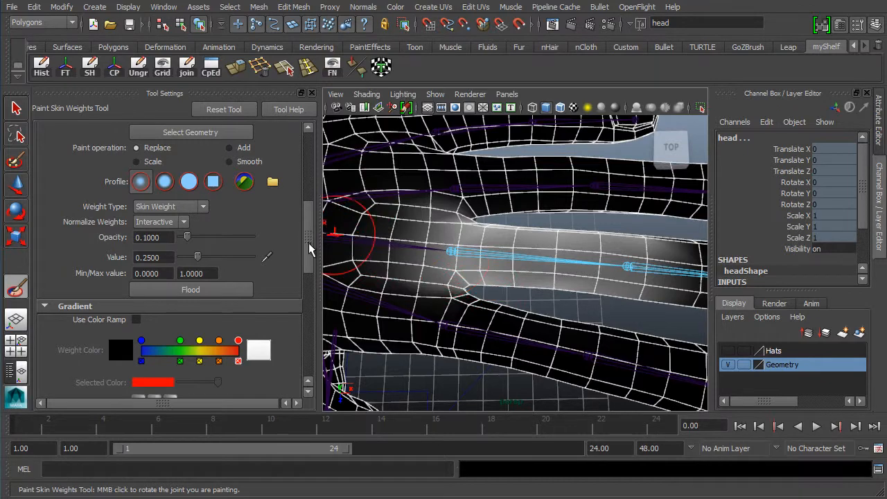
Scroll up to the Influence list, then pull back from the hand toward the torso and head
left_click_drag(309, 243, 313, 175)
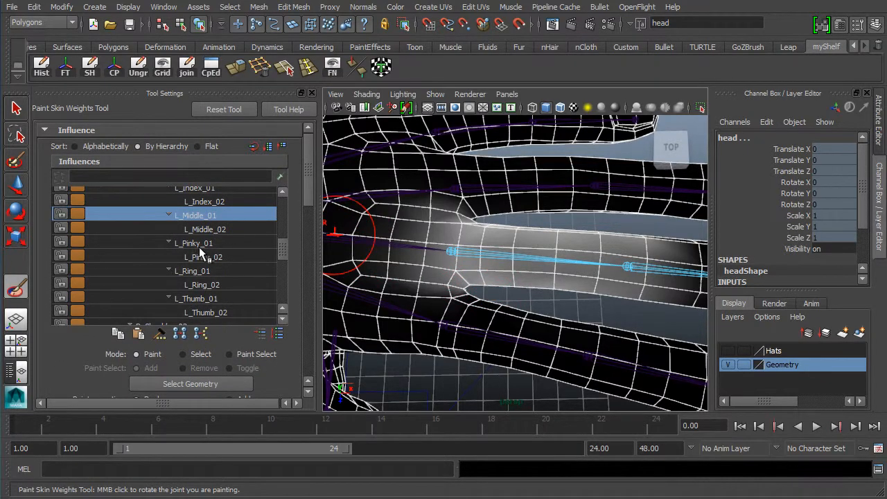
right_click_drag(590, 277, 405, 267, "alt")
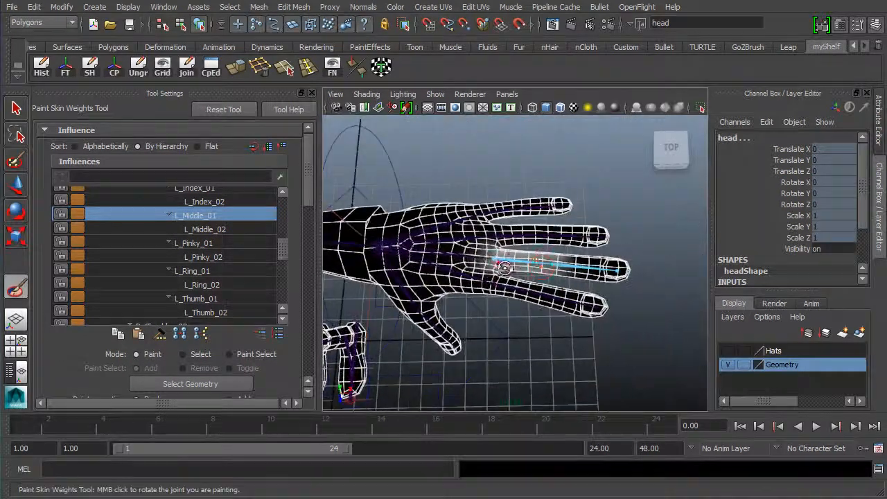
left_click_drag(519, 264, 457, 263, "alt")
middle_click_drag(461, 280, 644, 288, "alt")
middle_click_drag(522, 274, 601, 261, "alt")
right_click_drag(551, 252, 509, 252, "alt")
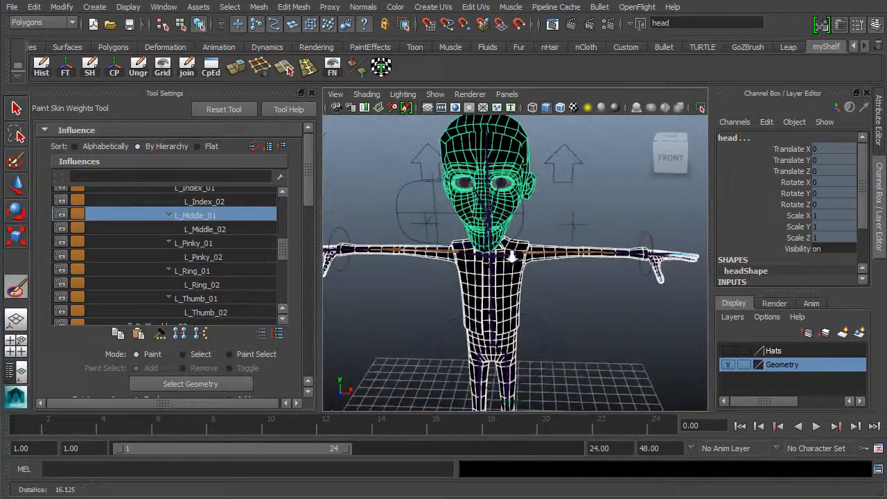
left_click_drag(521, 266, 601, 246, "alt")
Rotate and dolly to show head, body and hand, settling on a near-front view
left_click_drag(514, 297, 422, 282, "alt")
left_click_drag(533, 275, 517, 298, "alt")
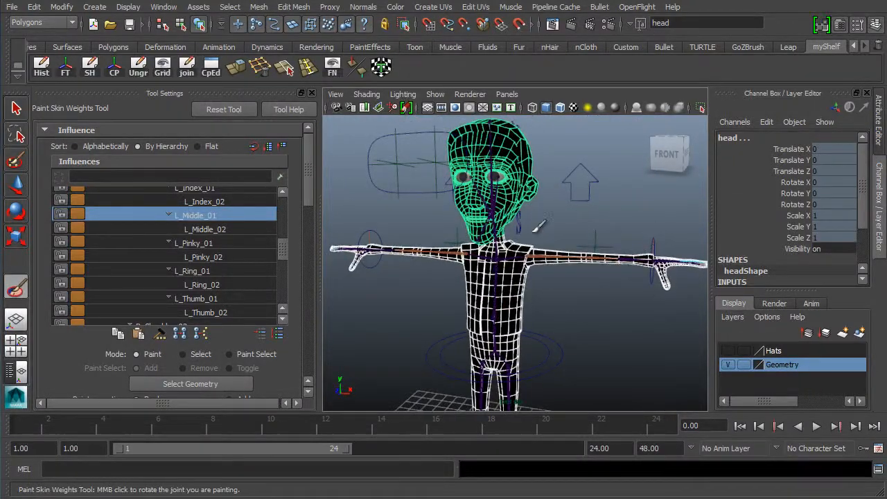
right_click_drag(484, 303, 575, 291, "alt")
middle_click_drag(575, 291, 569, 260, "alt")
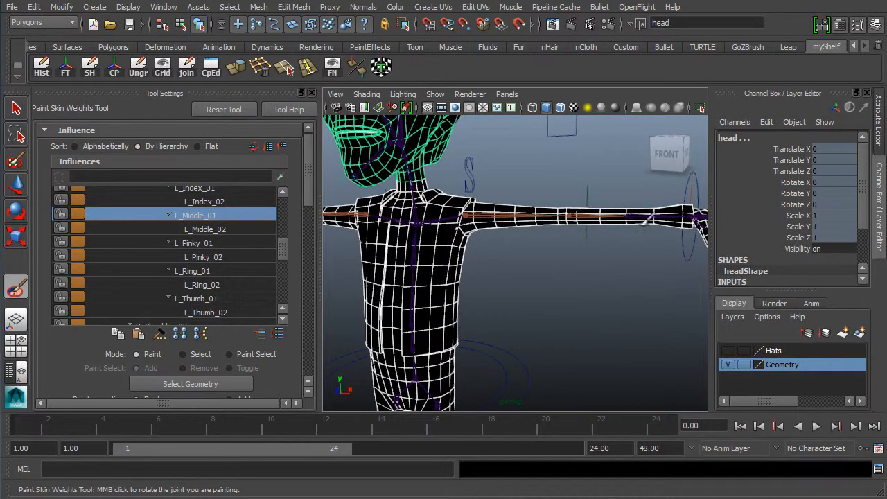
right_click_drag(613, 272, 493, 266, "alt")
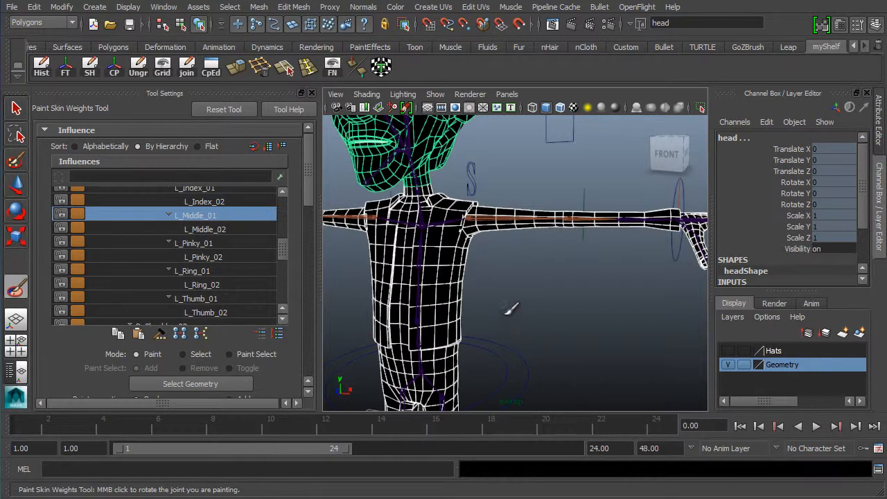
middle_click_drag(508, 312, 535, 231, "alt")
right_click_drag(535, 231, 457, 273, "alt")
middle_click_drag(505, 224, 476, 268, "alt")
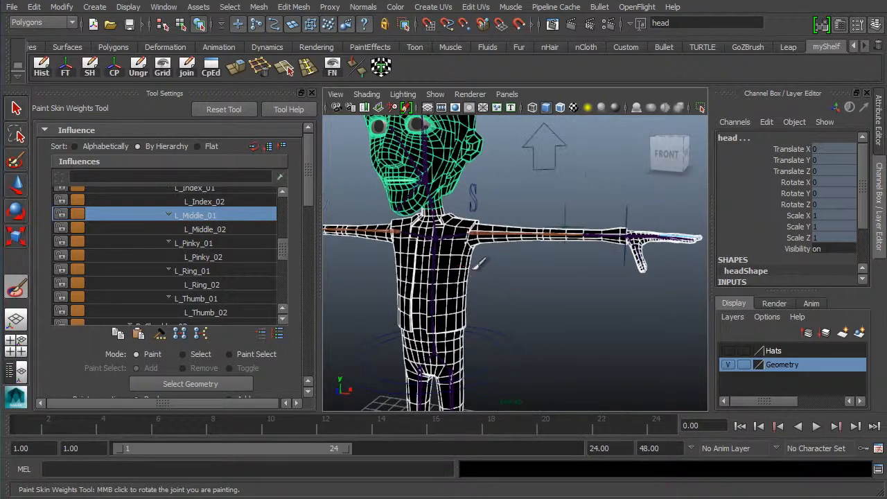
left_click_drag(508, 289, 464, 280, "alt")
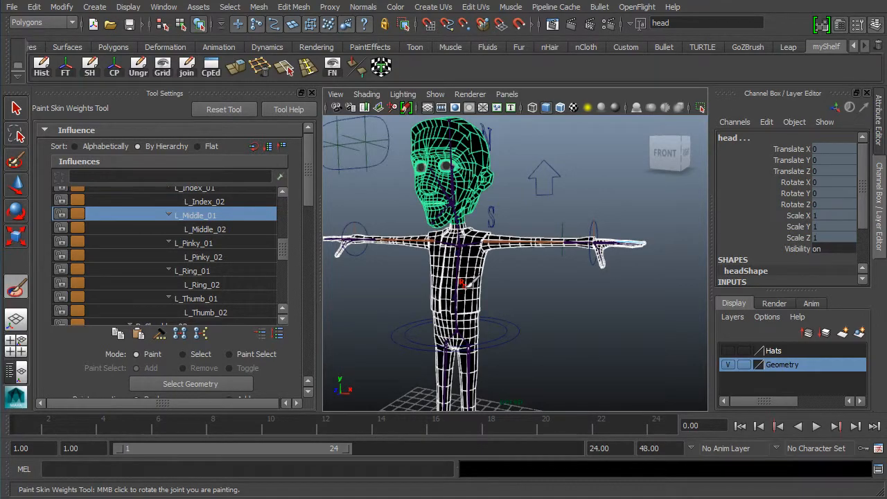